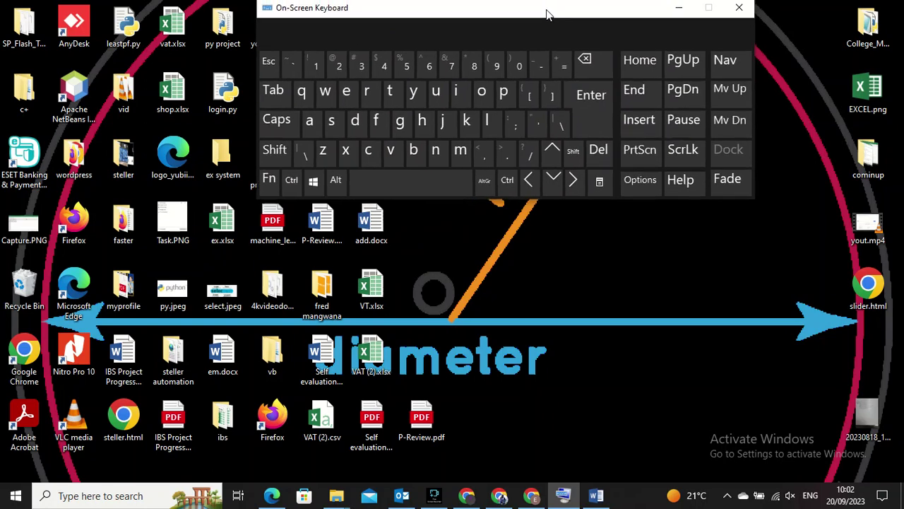
- Open Task Manager with the on-screen keyboard, move its window to the middle of the desktop and close it
{"action": "key", "text": "k"}
{"action": "key", "text": "comma"}
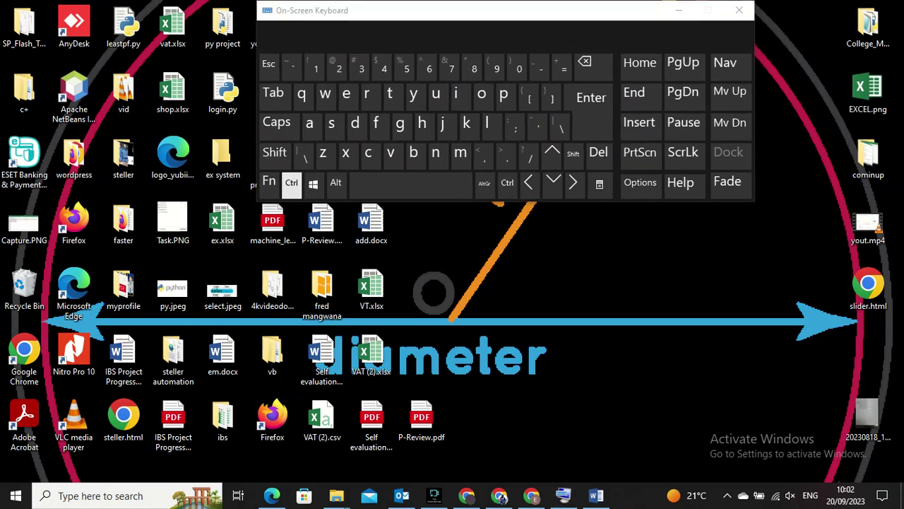
{"action": "left_click", "coordinate": [291, 185]}
{"action": "left_click", "coordinate": [275, 156]}
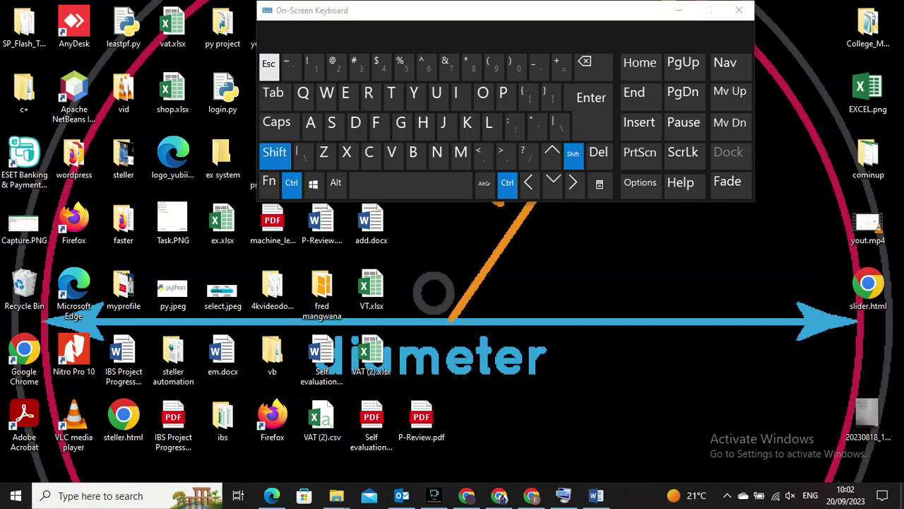
{"action": "left_click", "coordinate": [268, 63]}
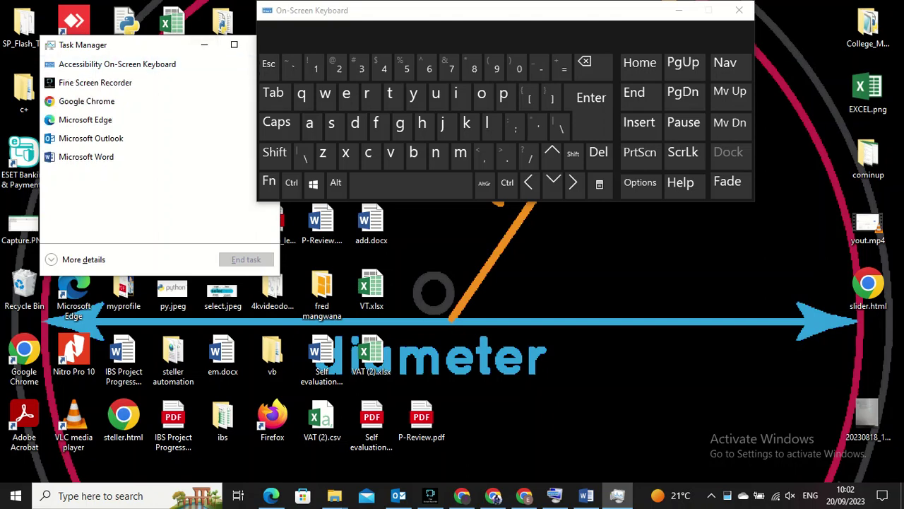
{"action": "mouse_move", "coordinate": [154, 45]}
{"action": "left_mouse_down"}
{"action": "mouse_move", "coordinate": [198, 99]}
{"action": "mouse_move", "coordinate": [400, 276]}
{"action": "mouse_move", "coordinate": [412, 241]}
{"action": "mouse_move", "coordinate": [447, 218]}
{"action": "left_mouse_up"}
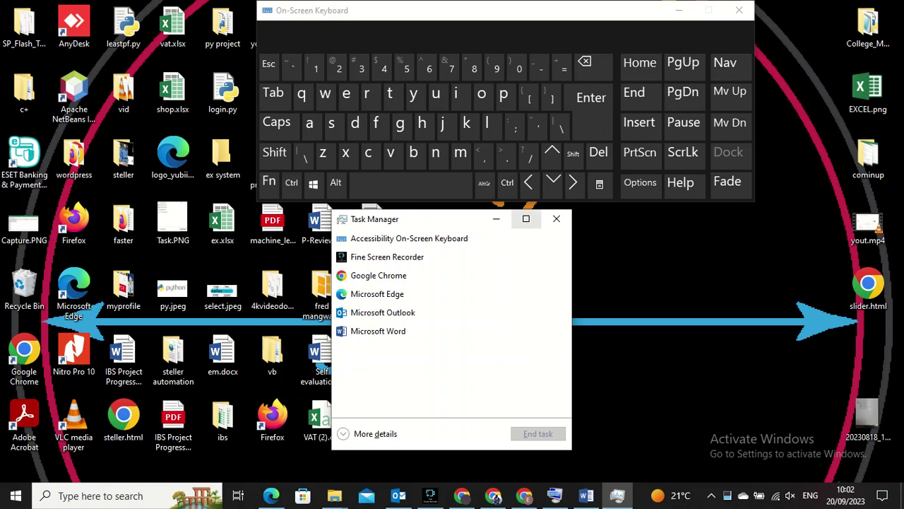
{"action": "left_click", "coordinate": [556, 218]}
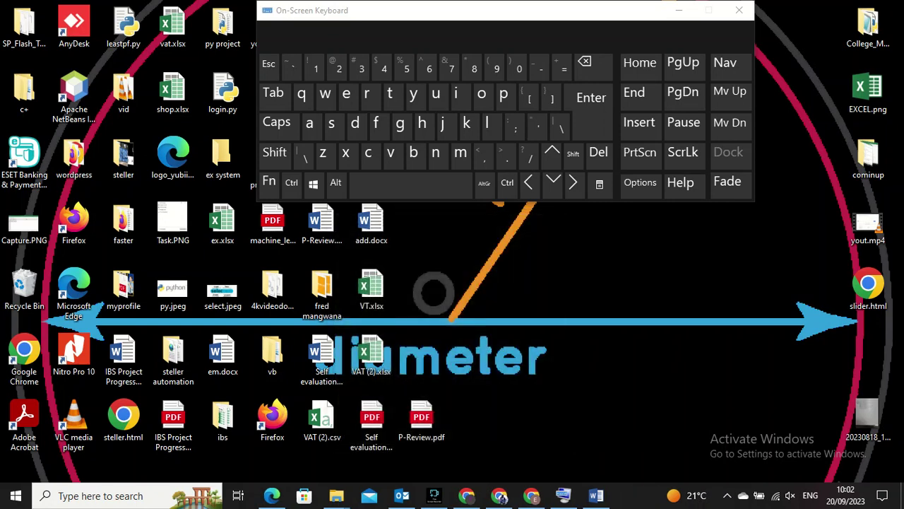
- Minimize the on-screen keyboard, launch Task Manager from the taskbar's context options and close it again
{"action": "key", "text": "Delete"}
{"action": "key", "text": "Page_Up"}
{"action": "left_click", "coordinate": [679, 10]}
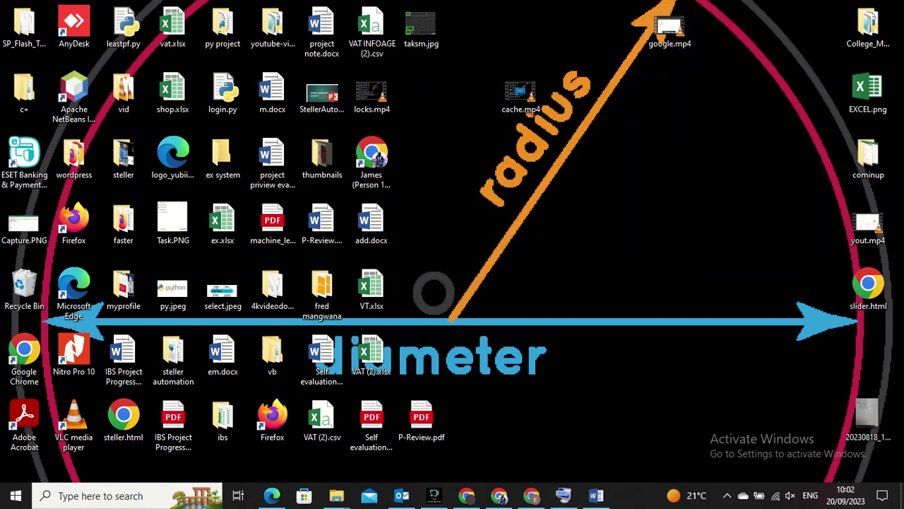
{"action": "right_click", "coordinate": [641, 488]}
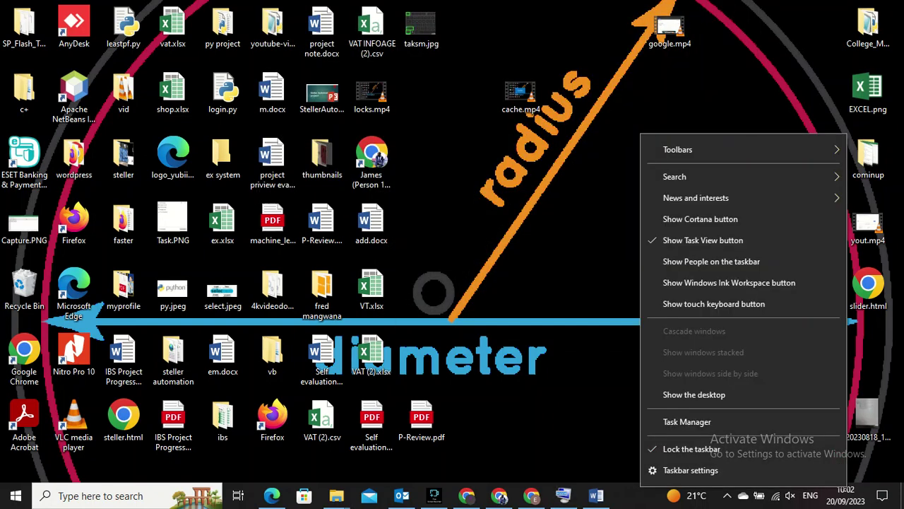
{"action": "left_click", "coordinate": [687, 421]}
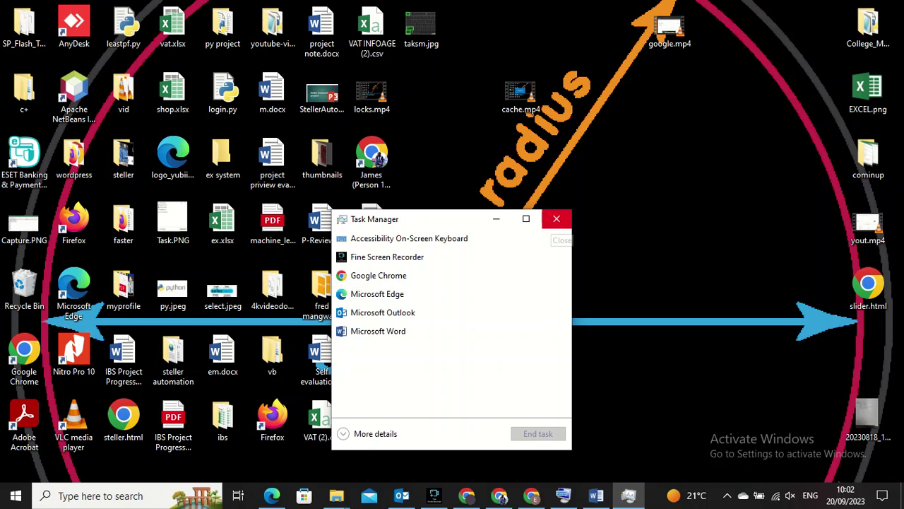
{"action": "left_click", "coordinate": [556, 219]}
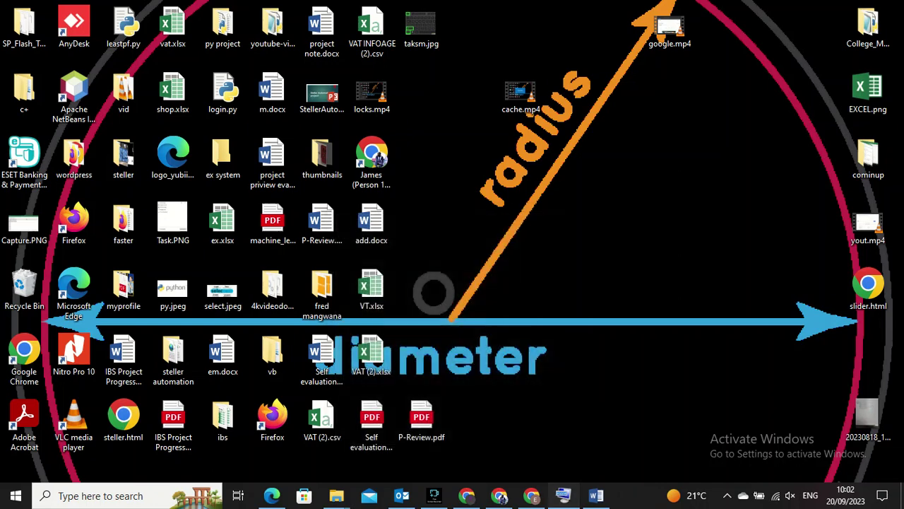
- Restore the on-screen keyboard, use it to reach Task Manager through the Windows quick-link list, and close Task Manager
{"action": "left_click", "coordinate": [563, 496]}
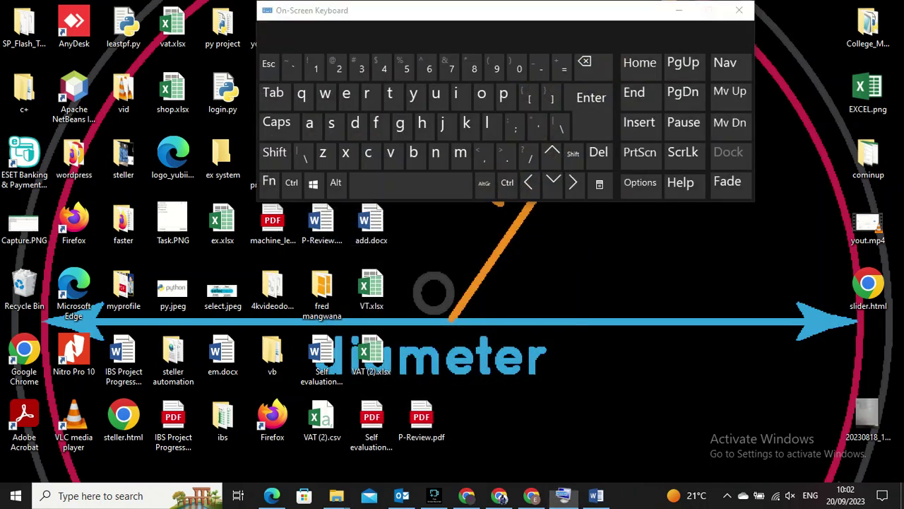
{"action": "left_click", "coordinate": [313, 184]}
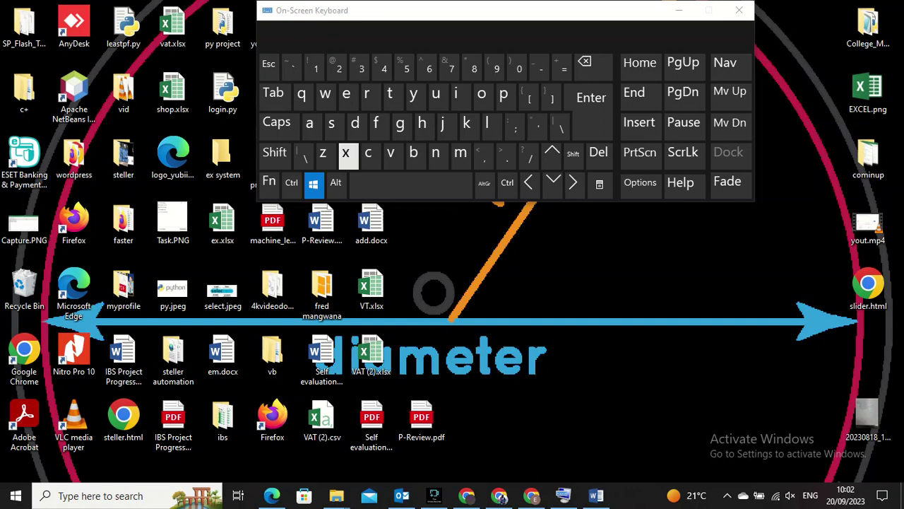
{"action": "left_click", "coordinate": [345, 154]}
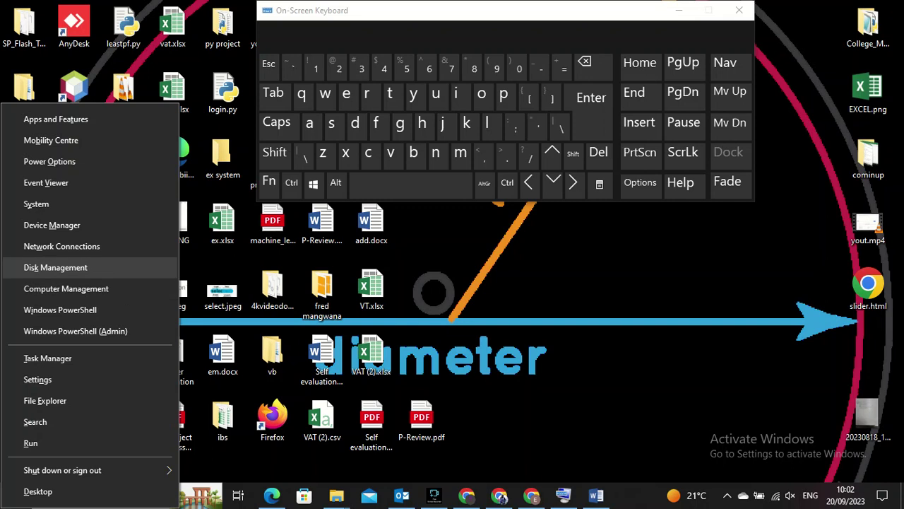
{"action": "left_click", "coordinate": [29, 358]}
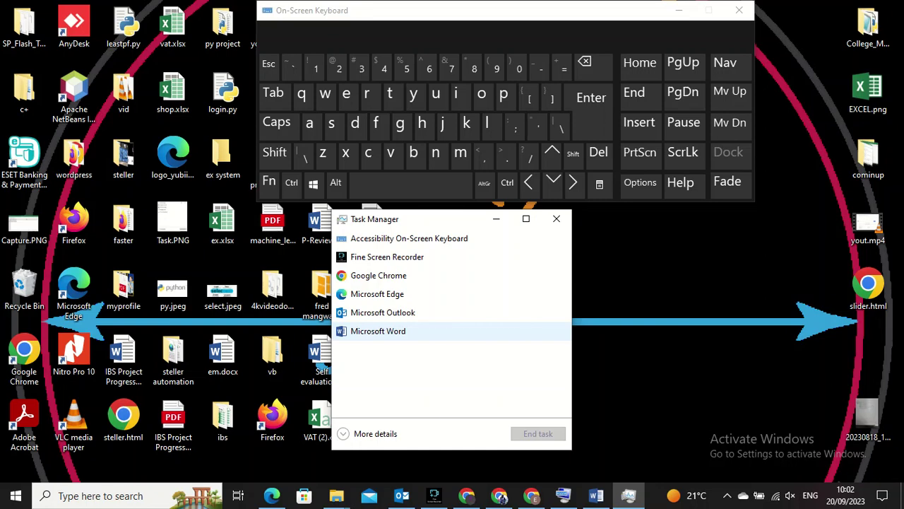
{"action": "left_click", "coordinate": [556, 219]}
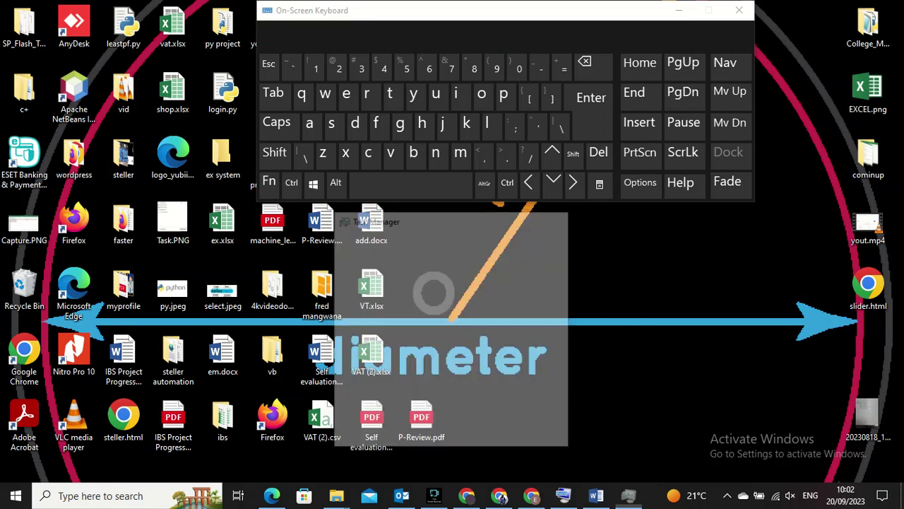
- Search Windows for "co" to open Control Panel and minimize the on-screen keyboard covering it
{"action": "left_click", "coordinate": [106, 496]}
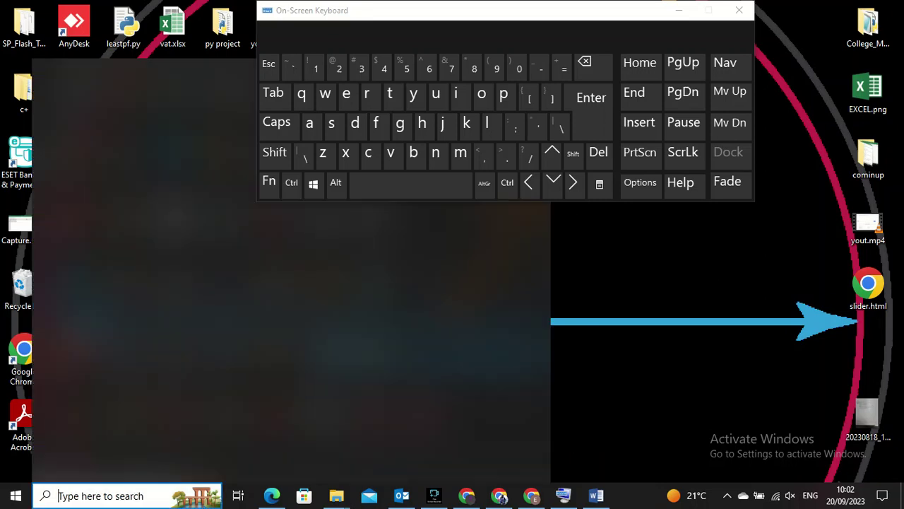
{"action": "type", "text": "co"}
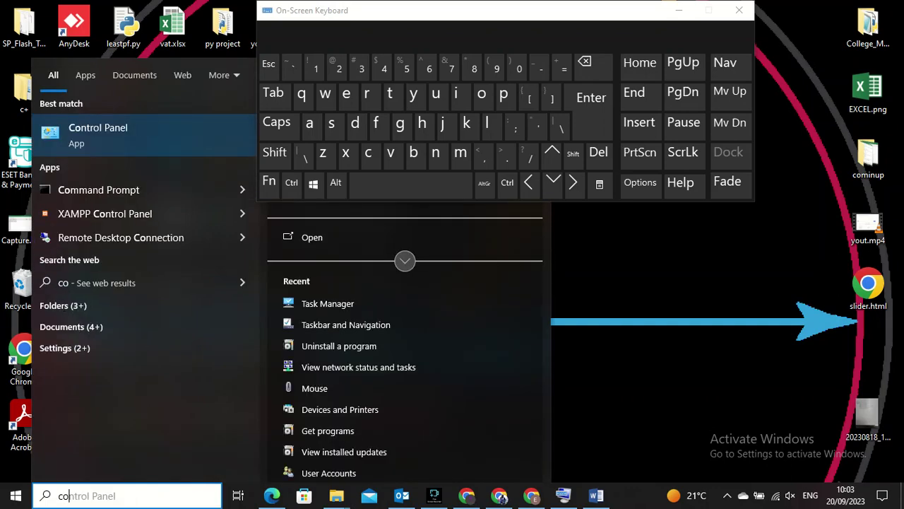
{"action": "left_click", "coordinate": [76, 146]}
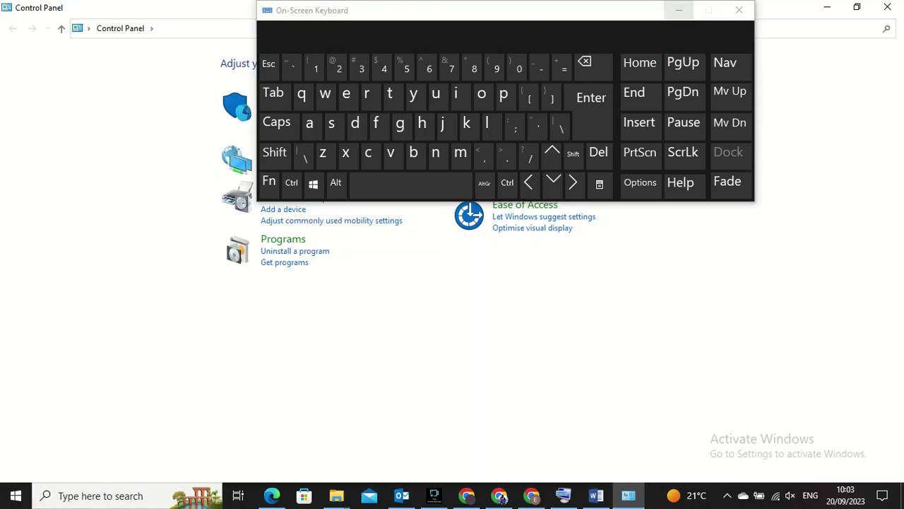
{"action": "left_click", "coordinate": [679, 10]}
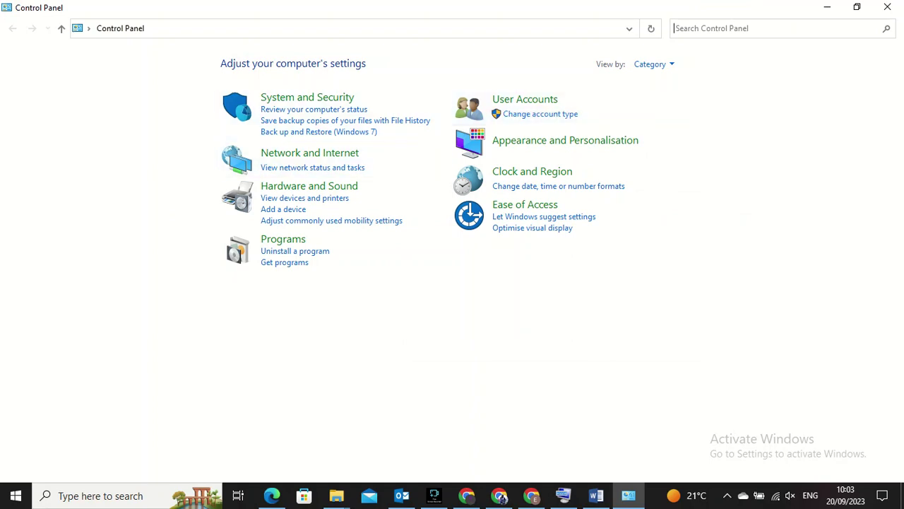
- Search Control Panel for "task" and open Task Manager from the System results, closing it and minimizing Control Panel when done
{"action": "type", "text": "task"}
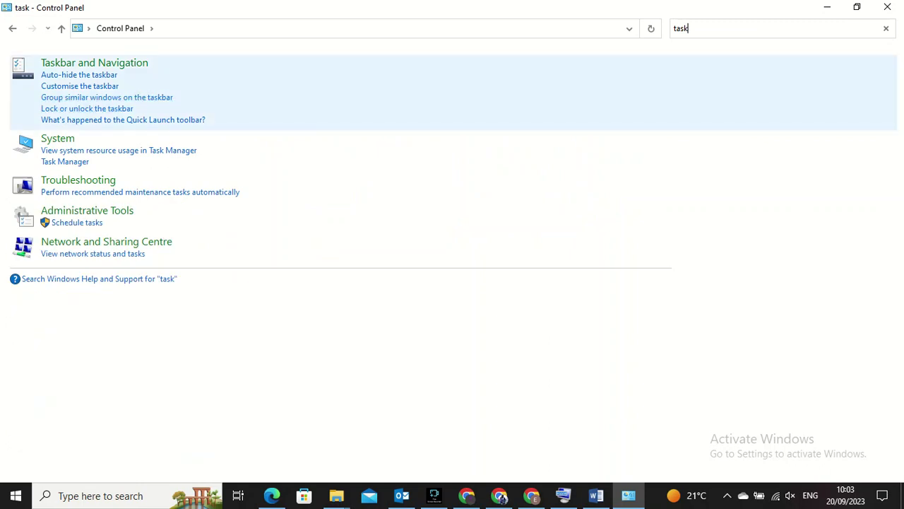
{"action": "left_click", "coordinate": [65, 161]}
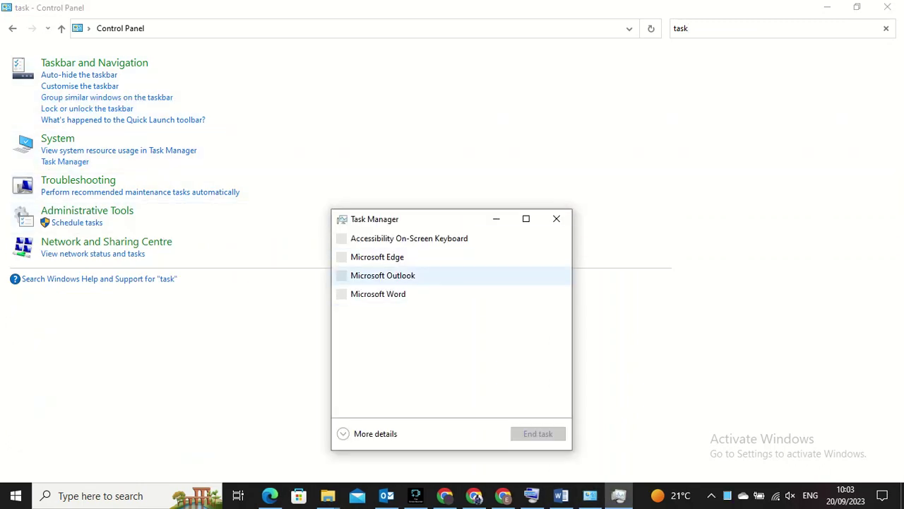
{"action": "left_click", "coordinate": [557, 219]}
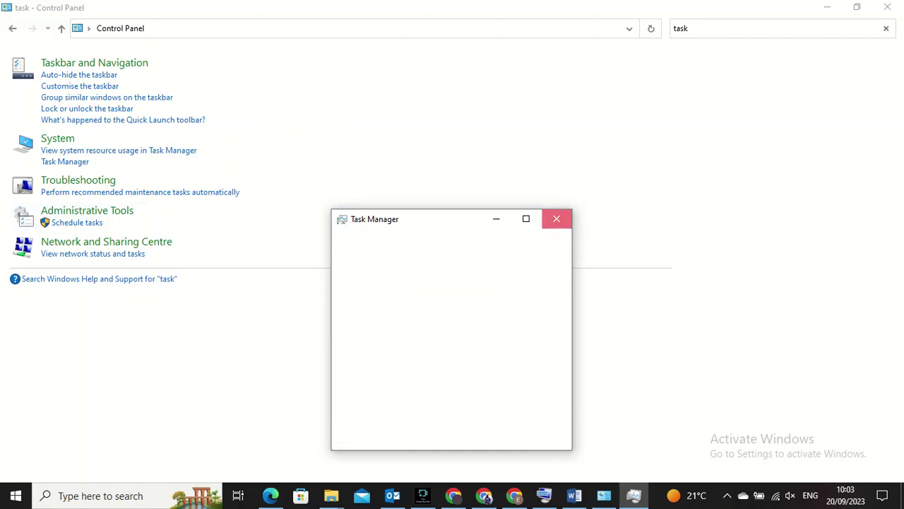
{"action": "left_click", "coordinate": [827, 7]}
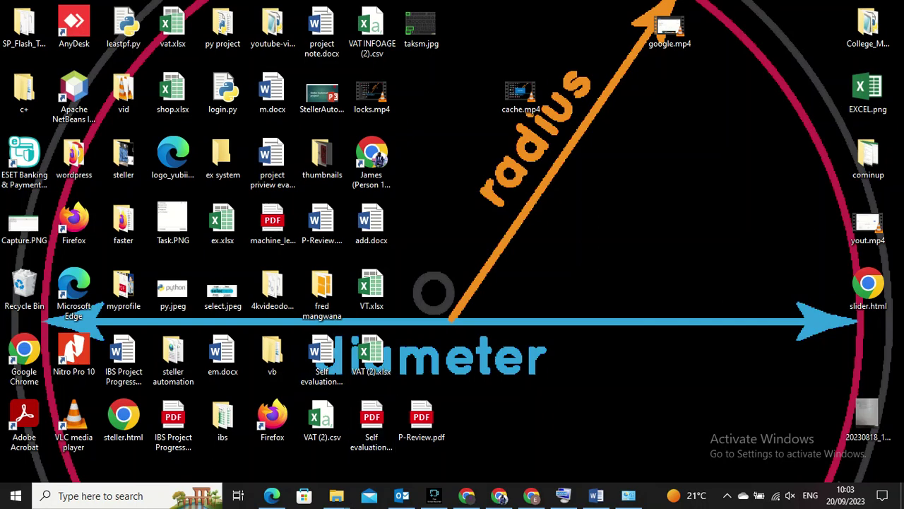
{"action": "mouse_move", "coordinate": [336, 496]}
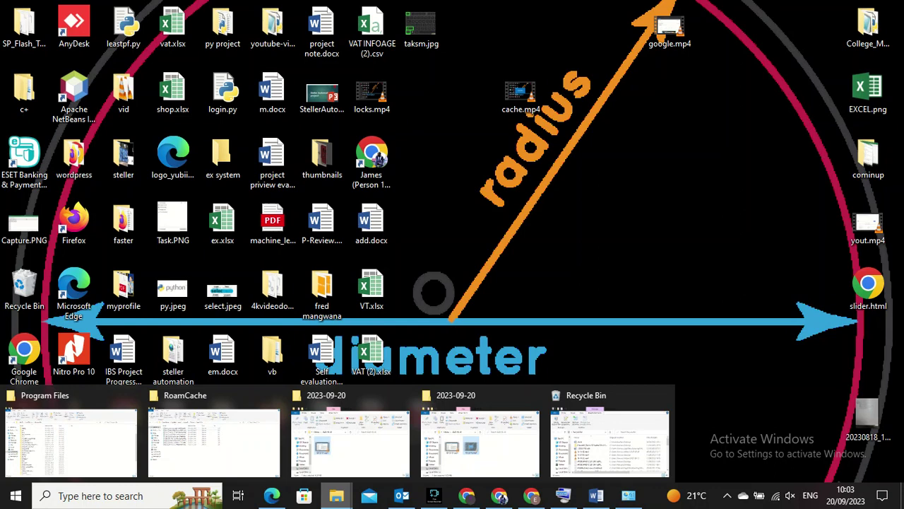
{"action": "mouse_move", "coordinate": [213, 442]}
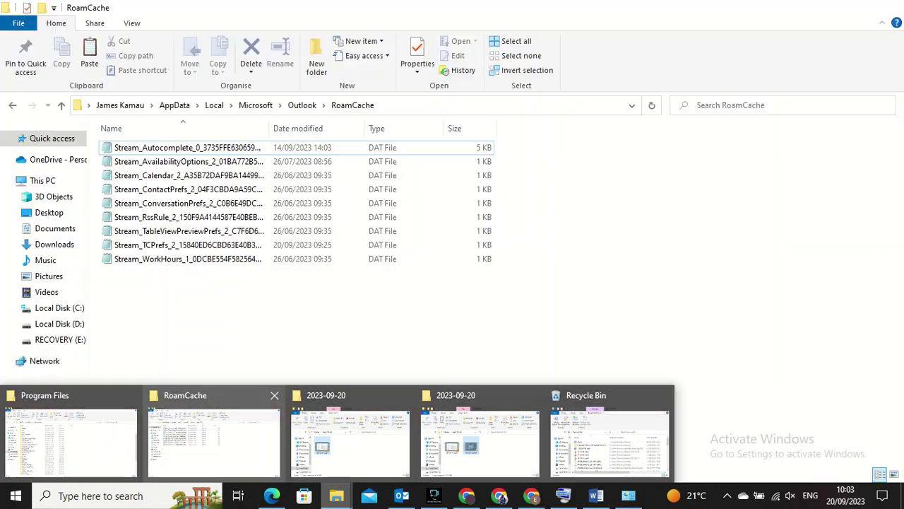
{"action": "left_click", "coordinate": [213, 442]}
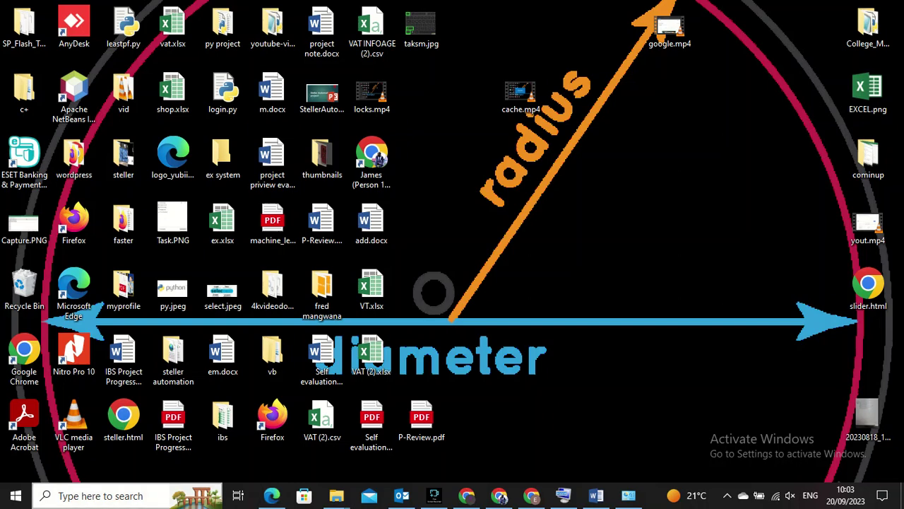
- Search Windows for "file" to open a new File Explorer window and maximize it
{"action": "left_click", "coordinate": [114, 496]}
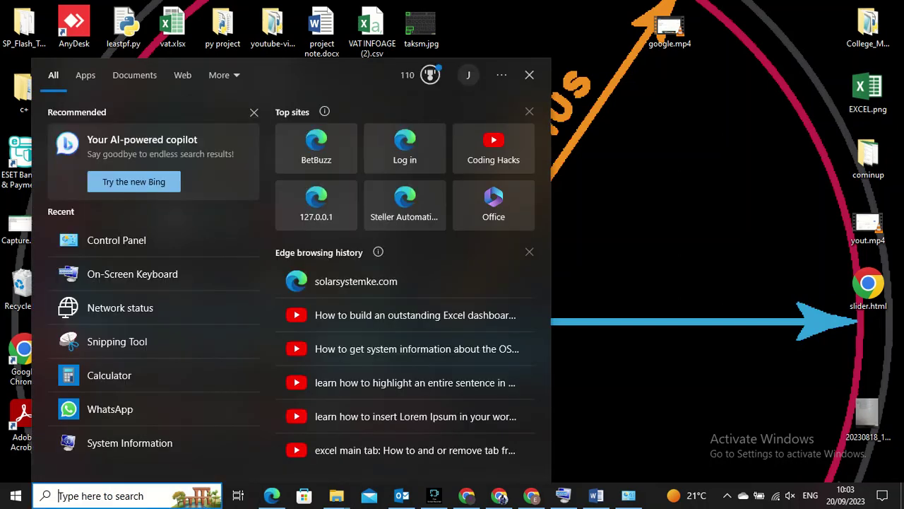
{"action": "type", "text": "file"}
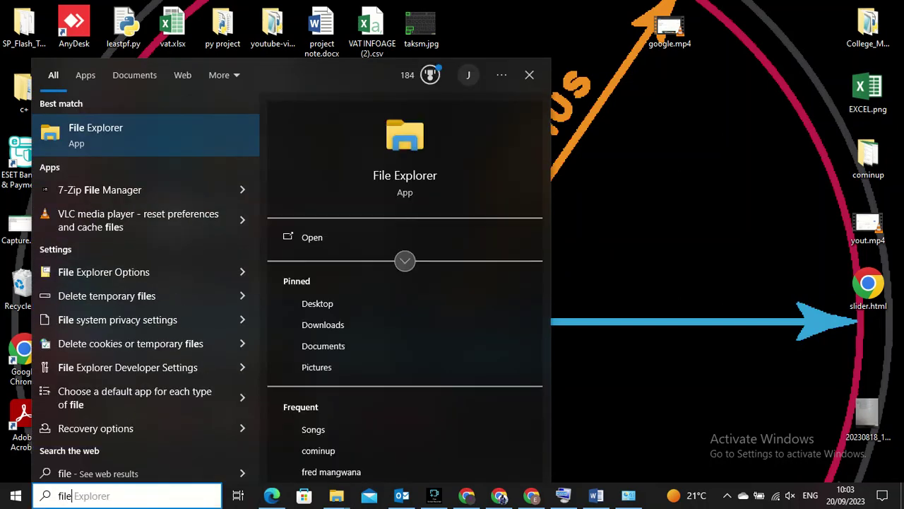
{"action": "left_click", "coordinate": [75, 146]}
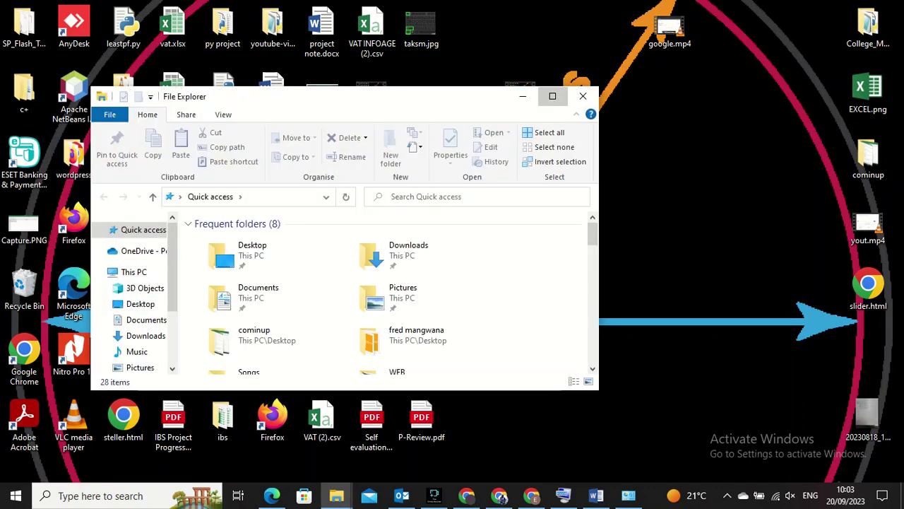
{"action": "left_click", "coordinate": [552, 96]}
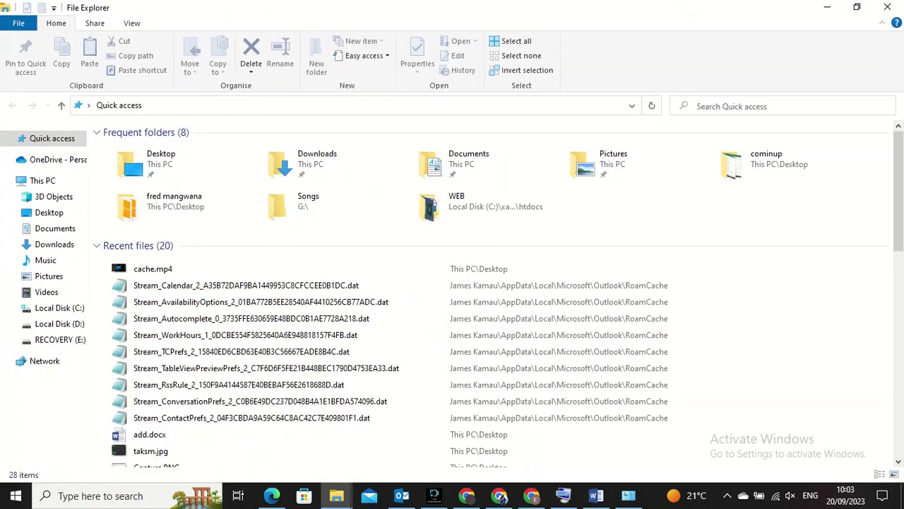
- Search Quick access in File Explorer for "taskmanager"
{"action": "type", "text": "task"}
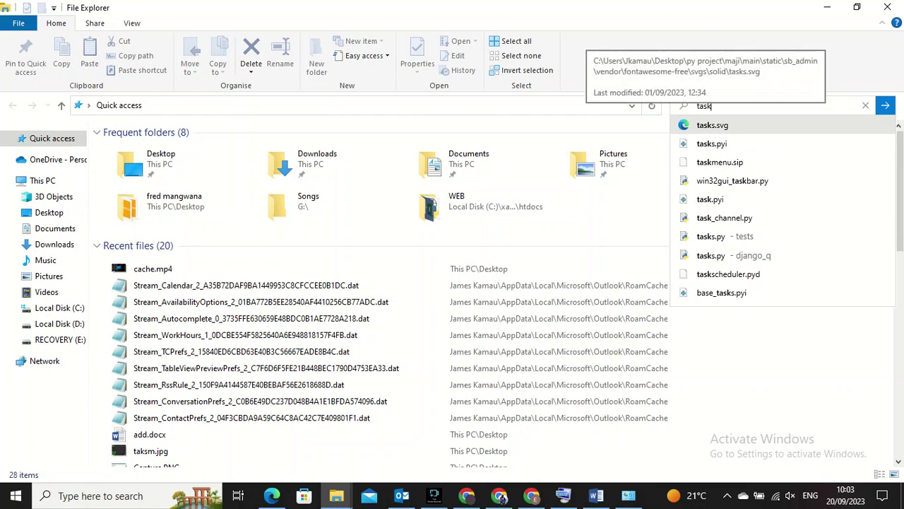
{"action": "type", "text": "ma"}
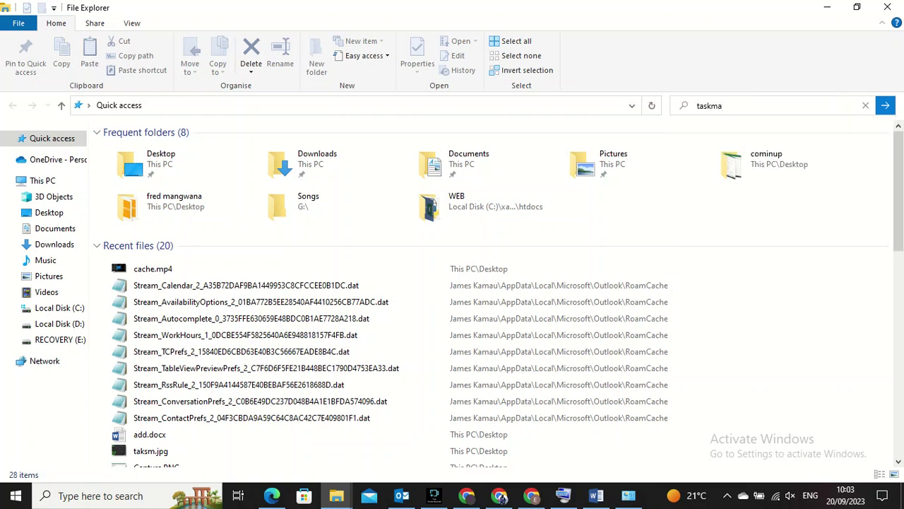
{"action": "type", "text": "nager"}
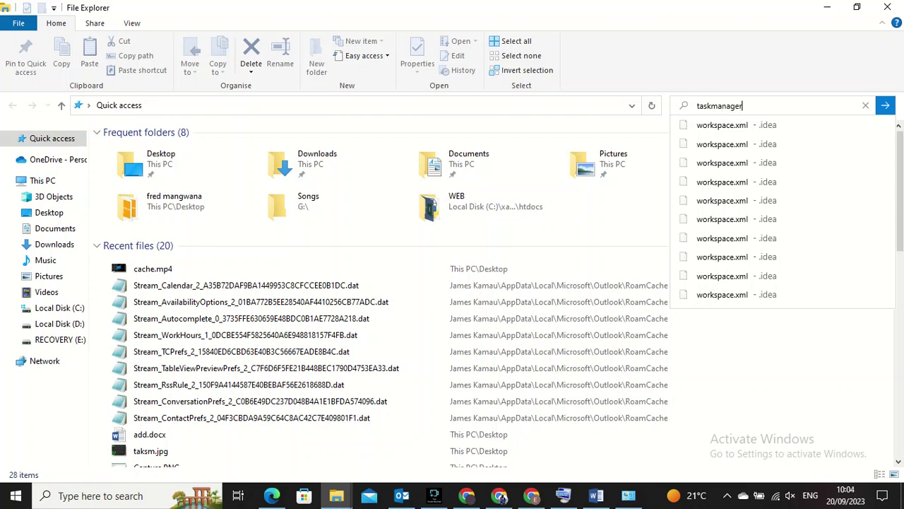
- Browse the Program Files folder on Local Disk (C:) for a Task Manager entry
{"action": "left_click", "coordinate": [57, 307]}
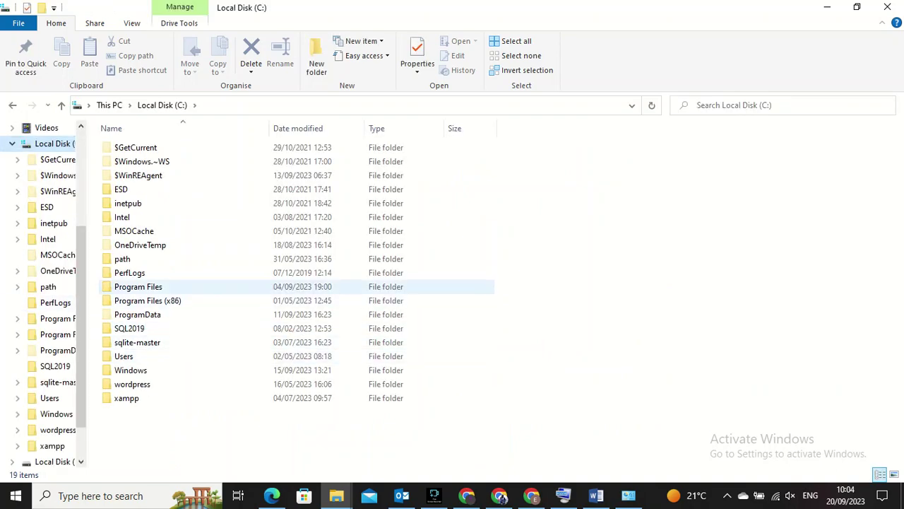
{"action": "double_click", "coordinate": [138, 286]}
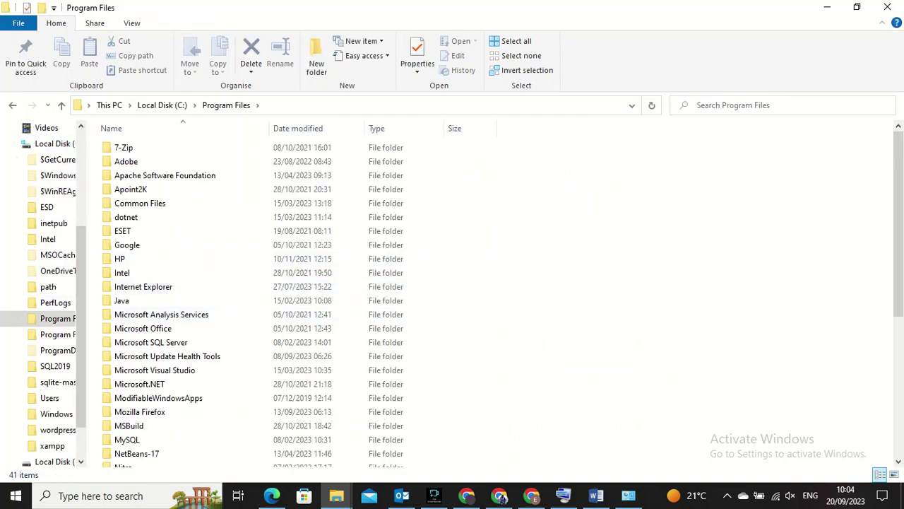
{"action": "scroll", "coordinate": [283, 297], "scroll_direction": "down", "scroll_amount": 3}
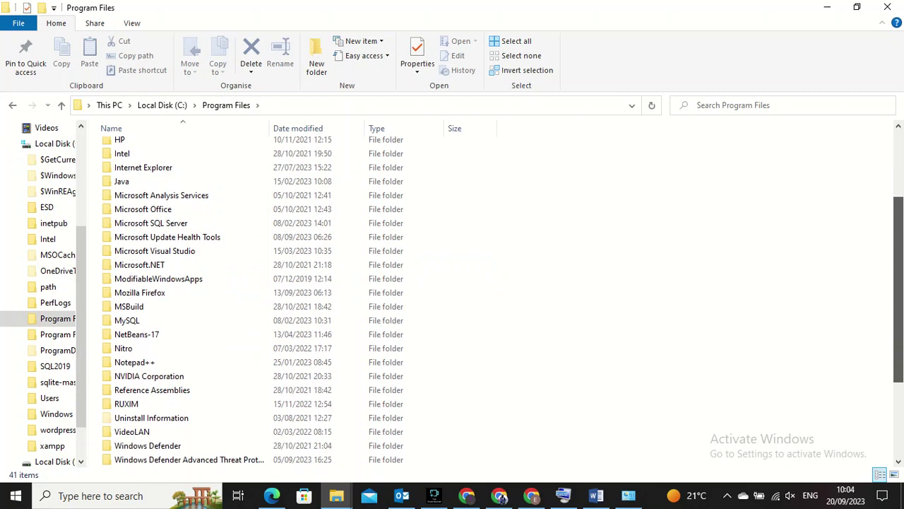
{"action": "scroll", "coordinate": [283, 297], "scroll_direction": "down", "scroll_amount": 2}
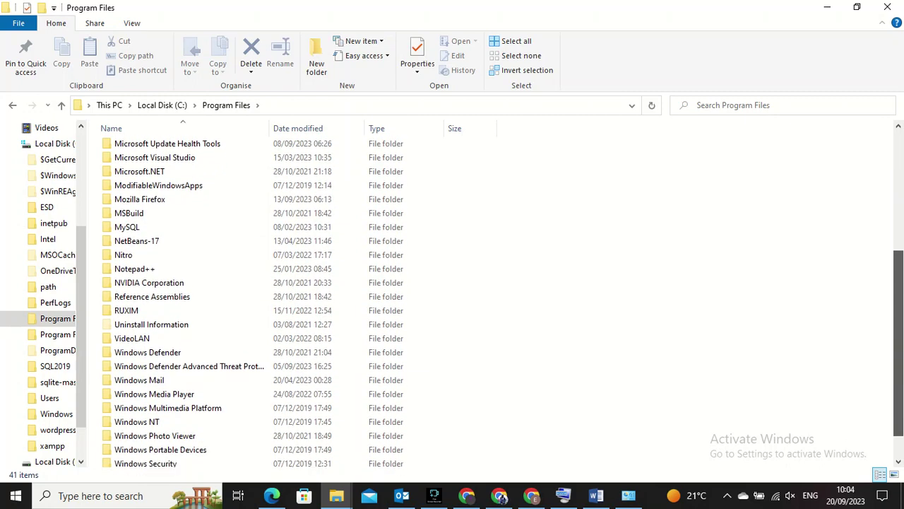
{"action": "scroll", "coordinate": [282, 296], "scroll_direction": "down", "scroll_amount": 1}
{"action": "scroll", "coordinate": [283, 296], "scroll_direction": "up", "scroll_amount": 2}
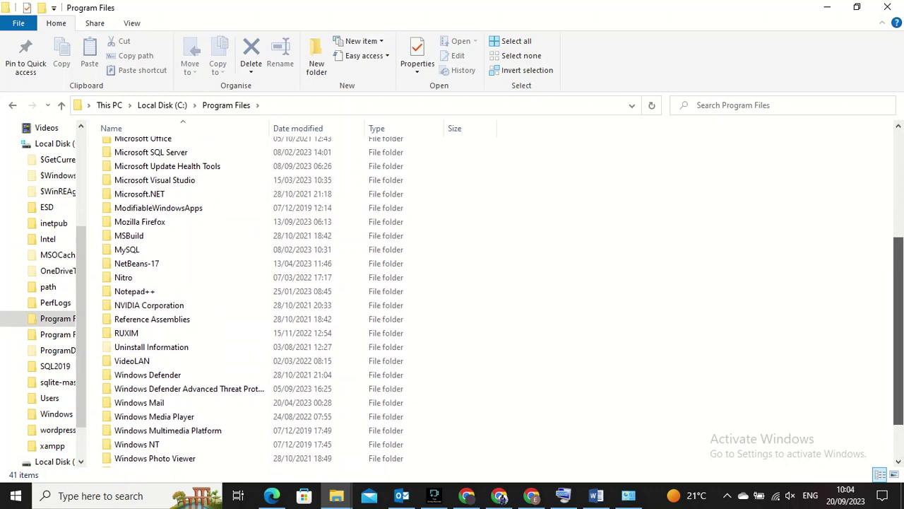
{"action": "scroll", "coordinate": [282, 296], "scroll_direction": "up", "scroll_amount": 3}
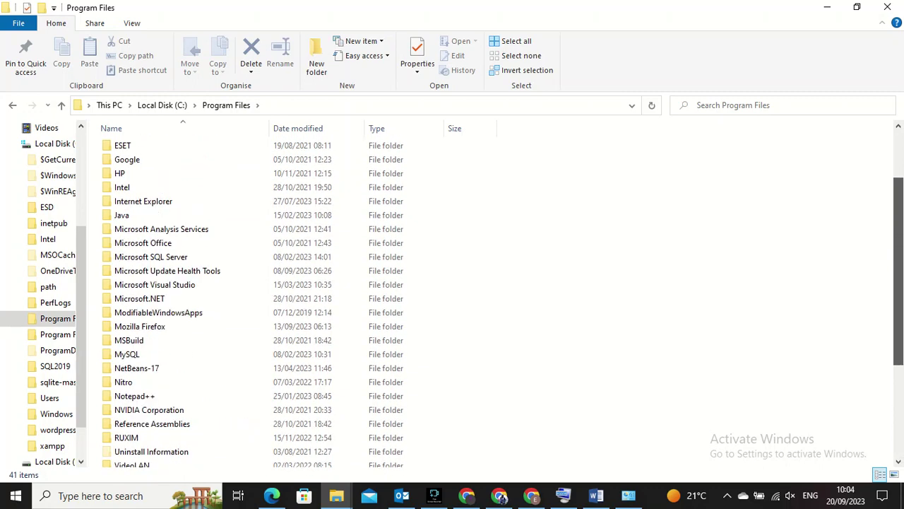
{"action": "scroll", "coordinate": [283, 297], "scroll_direction": "down", "scroll_amount": 3}
{"action": "scroll", "coordinate": [283, 296], "scroll_direction": "down", "scroll_amount": 3}
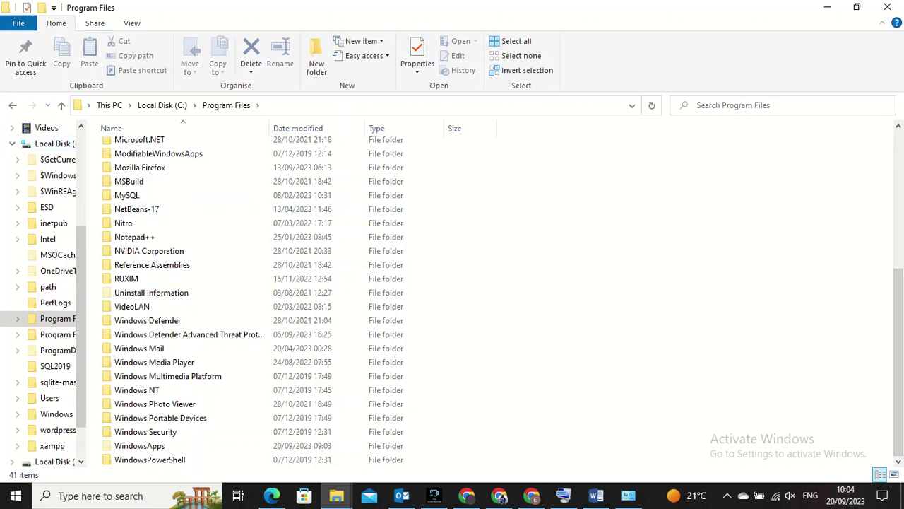
- Go back to Local Disk (C:) and search it for "task manager", minimizing File Explorer when done
{"action": "left_click", "coordinate": [13, 105]}
{"action": "left_click", "coordinate": [777, 105]}
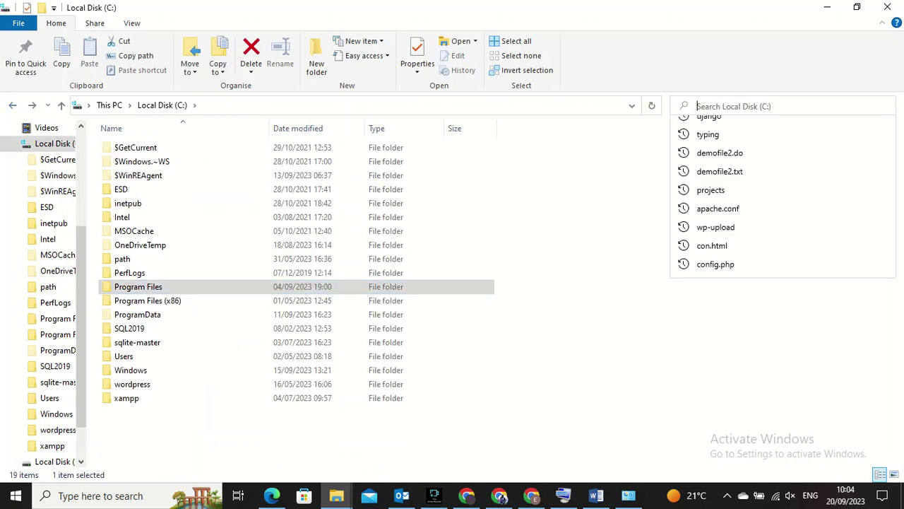
{"action": "type", "text": "task "}
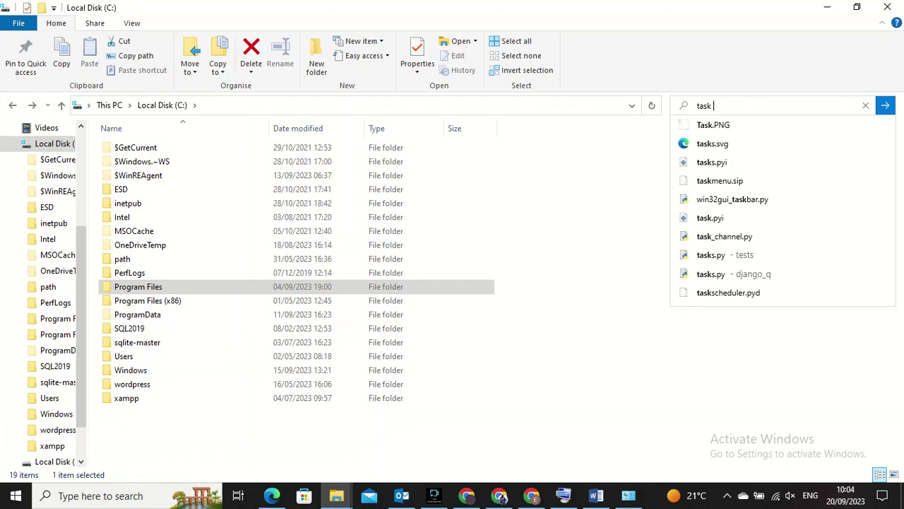
{"action": "type", "text": "manager"}
{"action": "key", "text": "Return"}
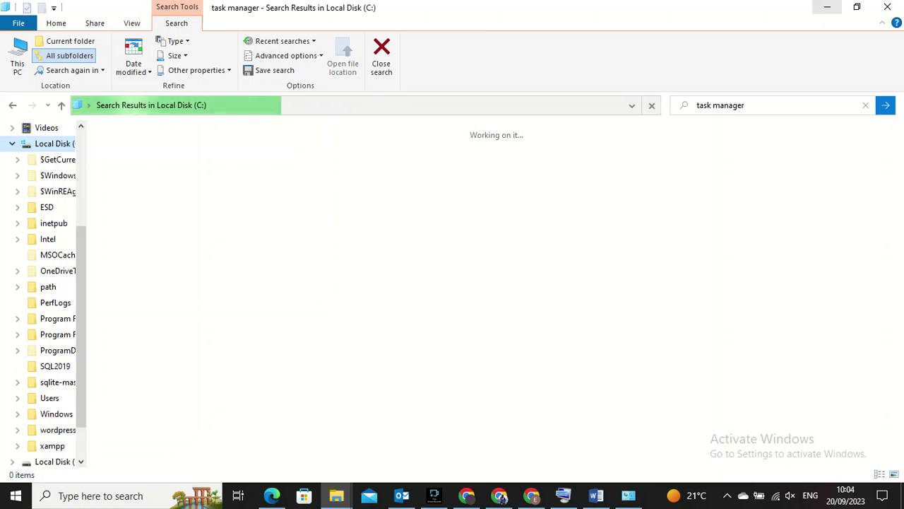
{"action": "left_click", "coordinate": [827, 7]}
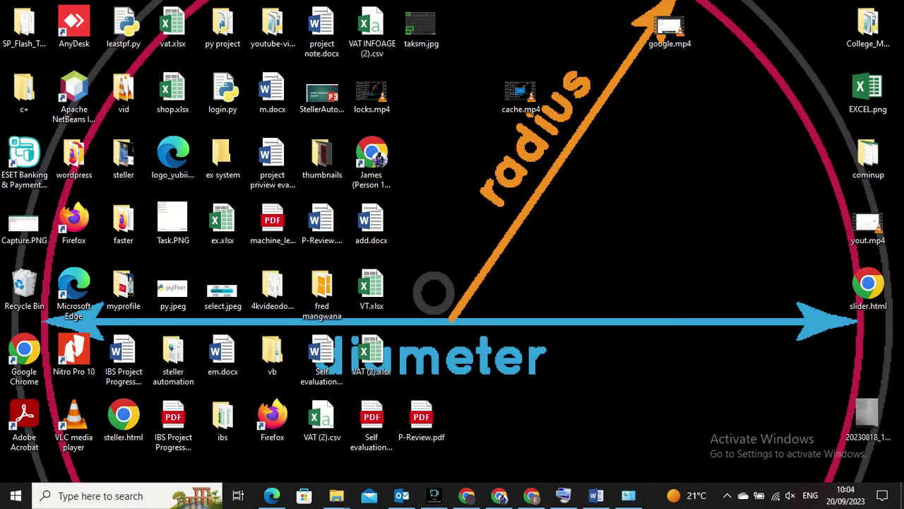
- Search Windows for "run" to open the Run dialog and move it to the upper middle of the desktop
{"action": "left_click", "coordinate": [57, 496]}
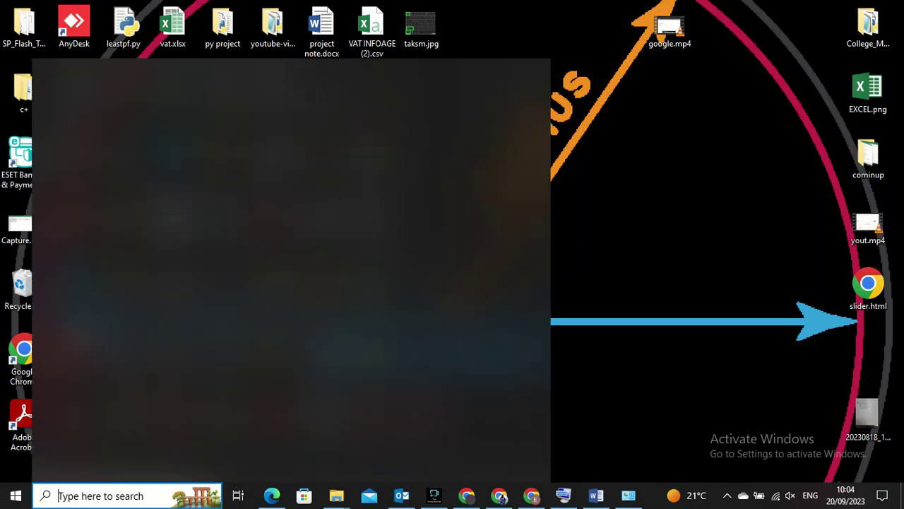
{"action": "type", "text": "run"}
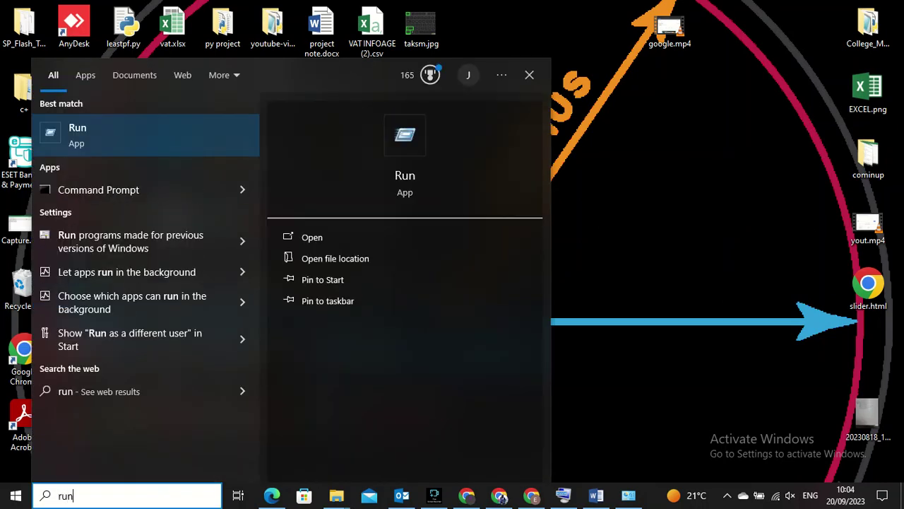
{"action": "left_click", "coordinate": [88, 136]}
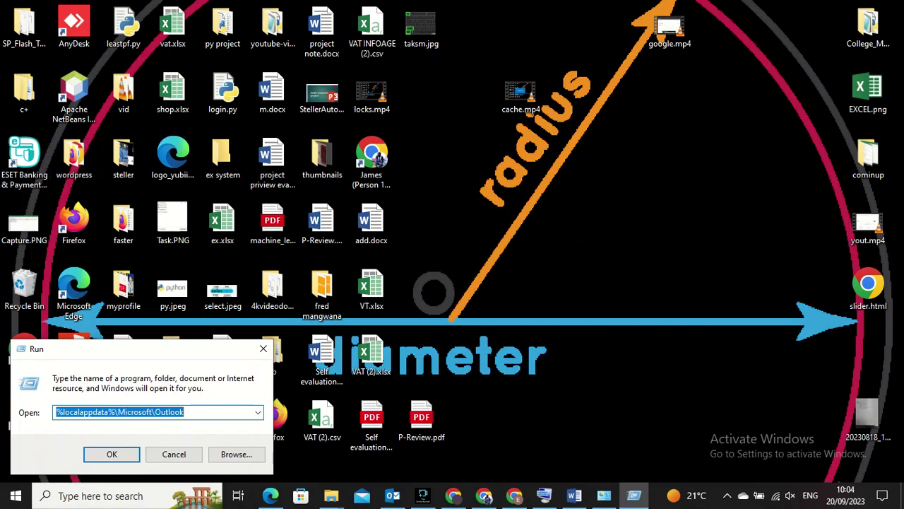
{"action": "left_click_drag", "start_coordinate": [144, 363], "coordinate": [498, 85]}
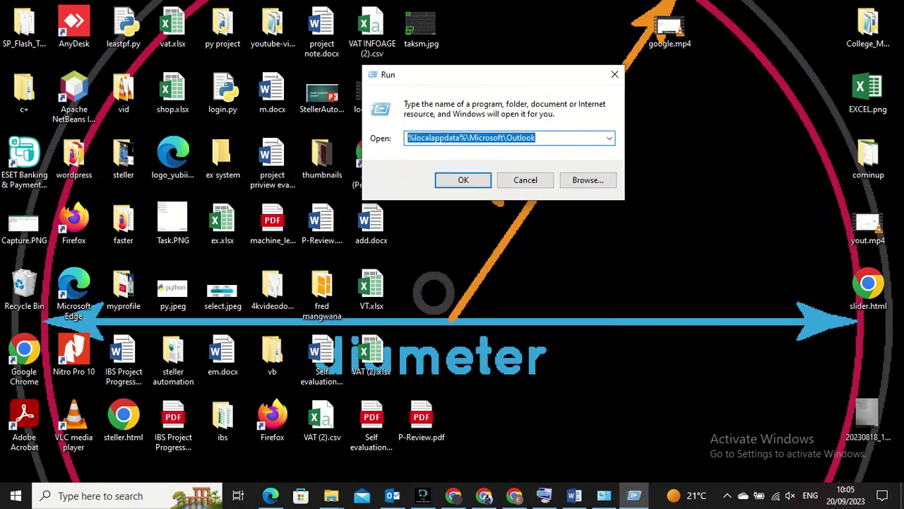
- Replace the Run dialog's entry with taskmgr.exe to launch Task Manager, and close Task Manager when done
{"action": "key", "text": "BackSpace"}
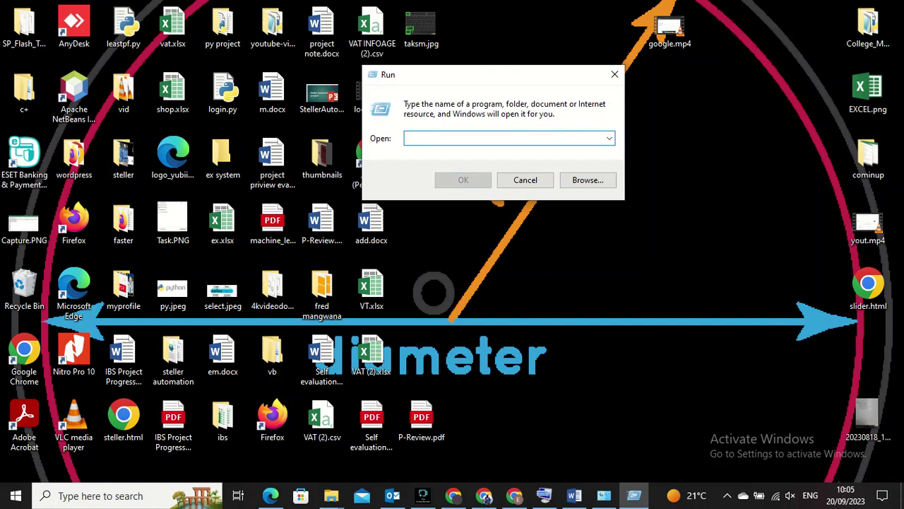
{"action": "type", "text": "task"}
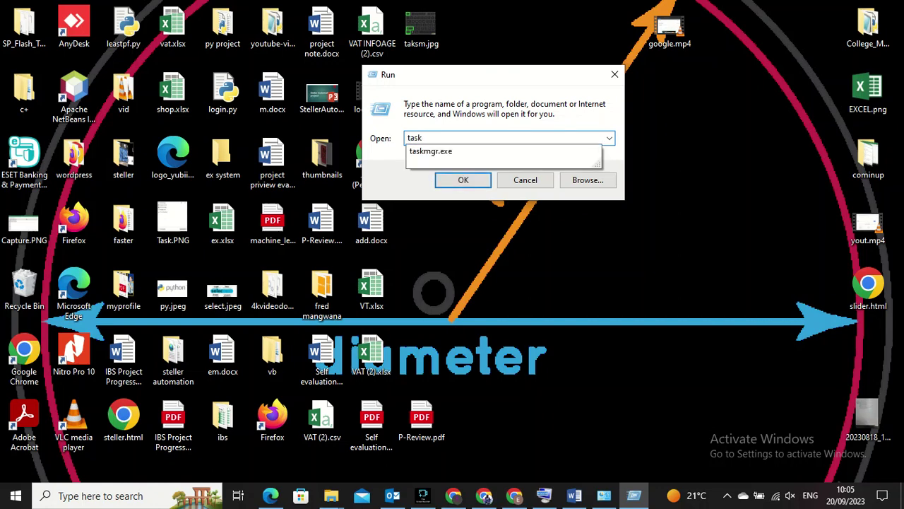
{"action": "left_click", "coordinate": [459, 151]}
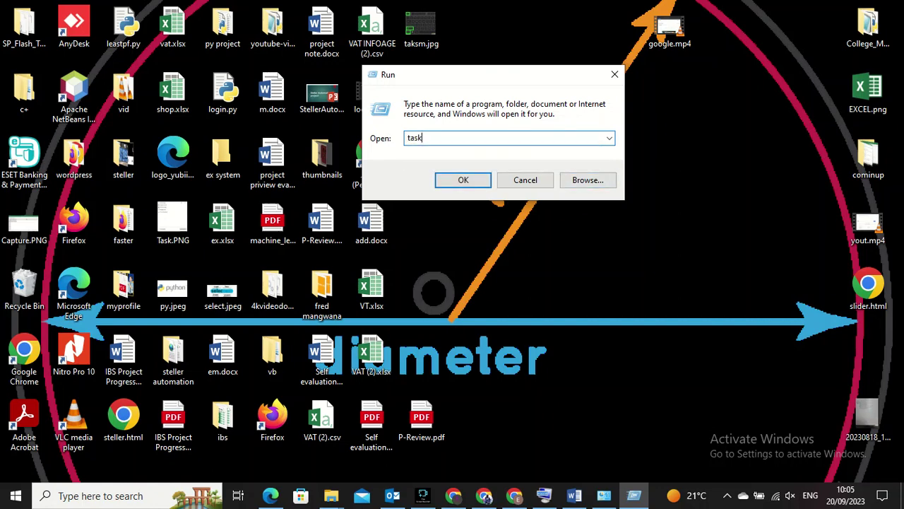
{"action": "key", "text": "Return"}
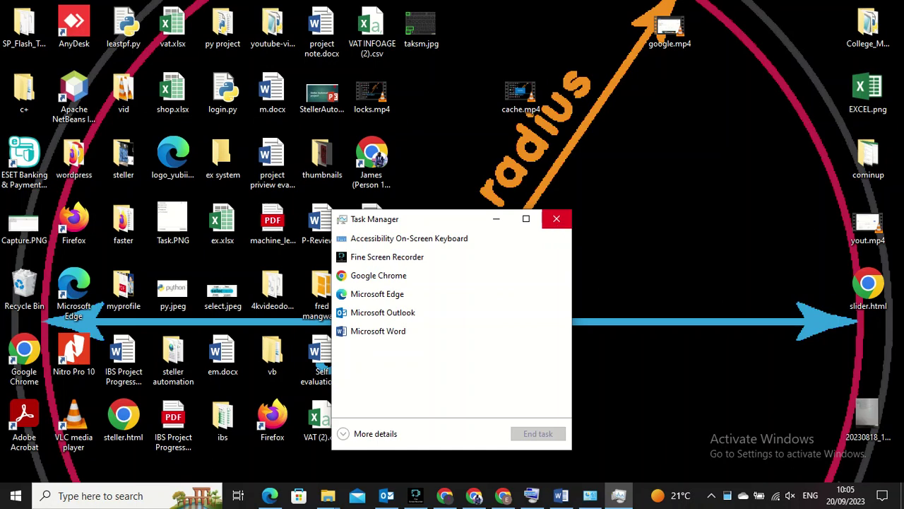
{"action": "left_click", "coordinate": [557, 219]}
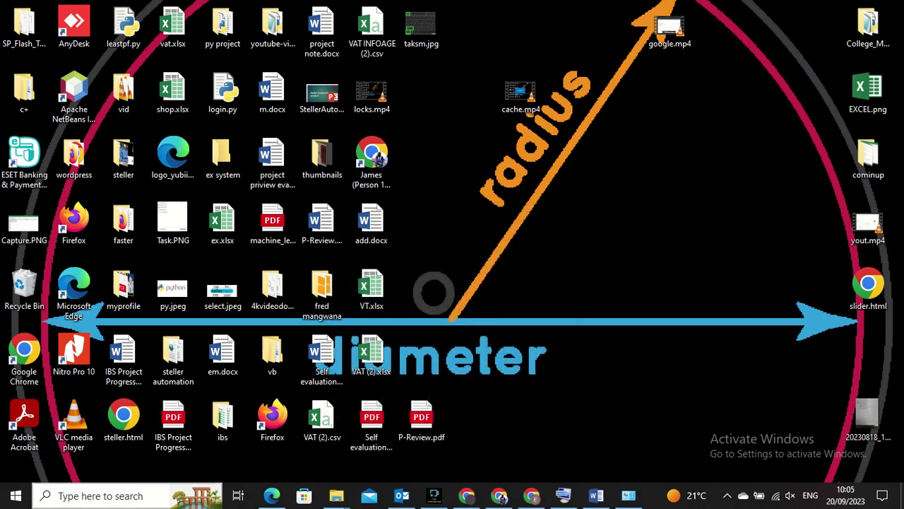
- Search Windows for "tas" to open the Task Manager app, and close it when done
{"action": "left_click", "coordinate": [101, 496]}
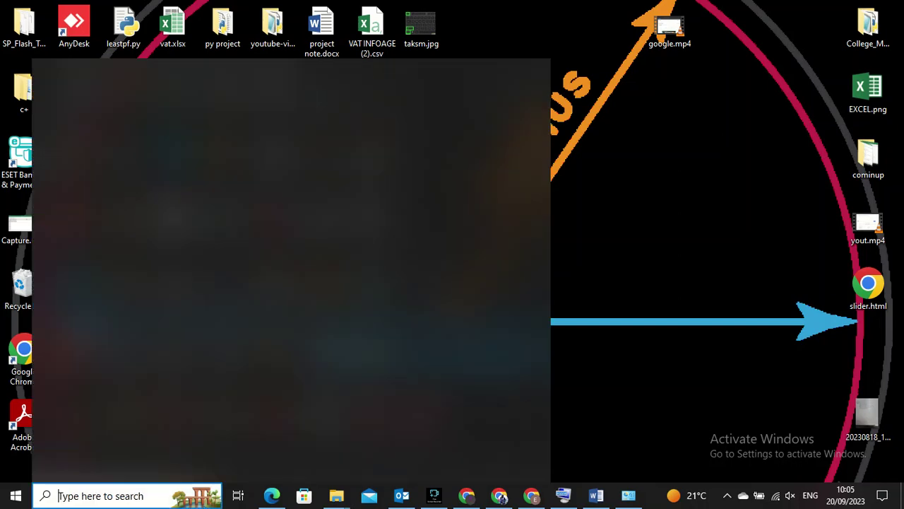
{"action": "type", "text": "t"}
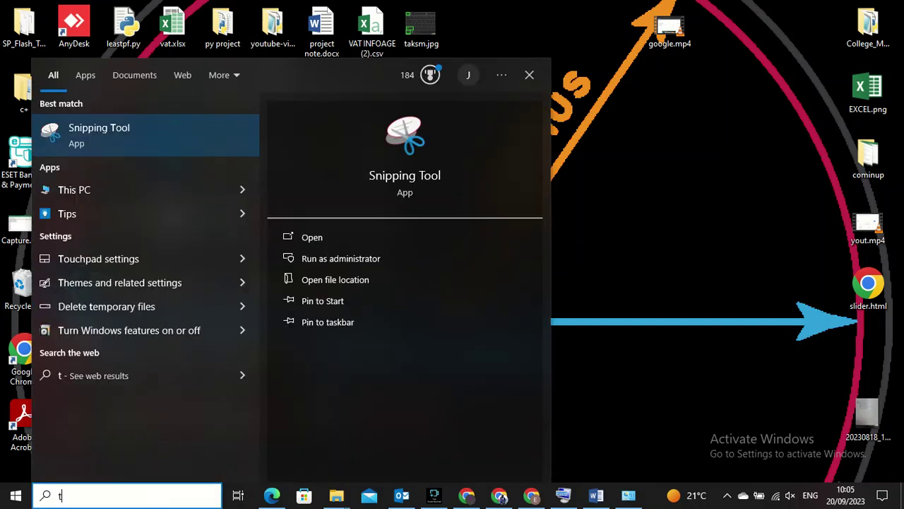
{"action": "type", "text": "as"}
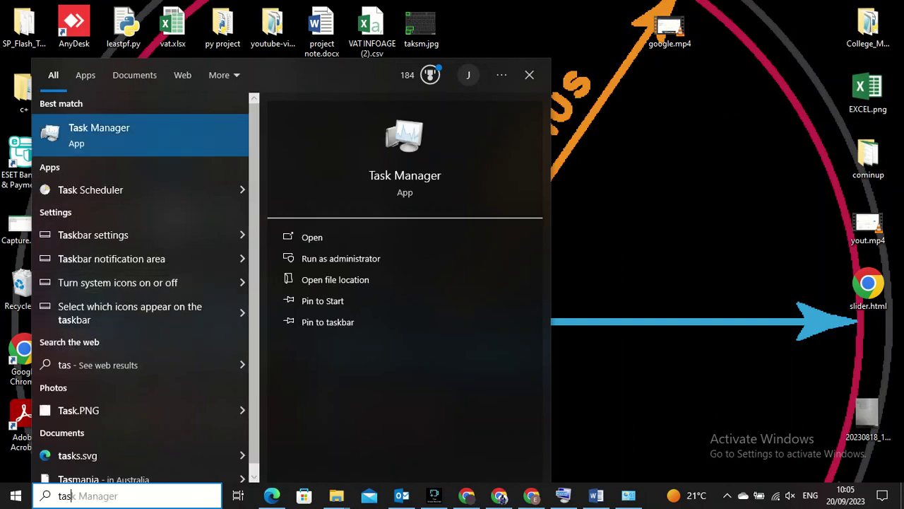
{"action": "left_click", "coordinate": [106, 135]}
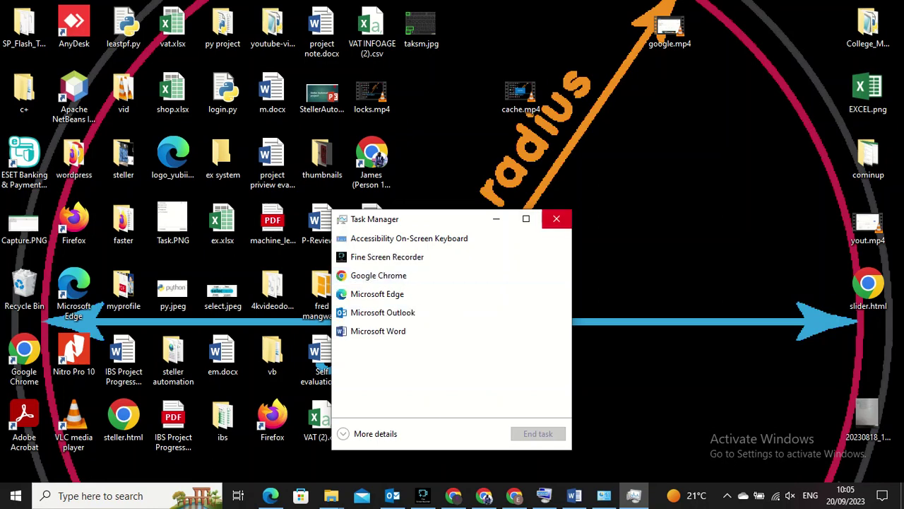
{"action": "left_click", "coordinate": [556, 218]}
- Search Windows for "cm" to open Command Prompt
{"action": "left_click", "coordinate": [113, 496]}
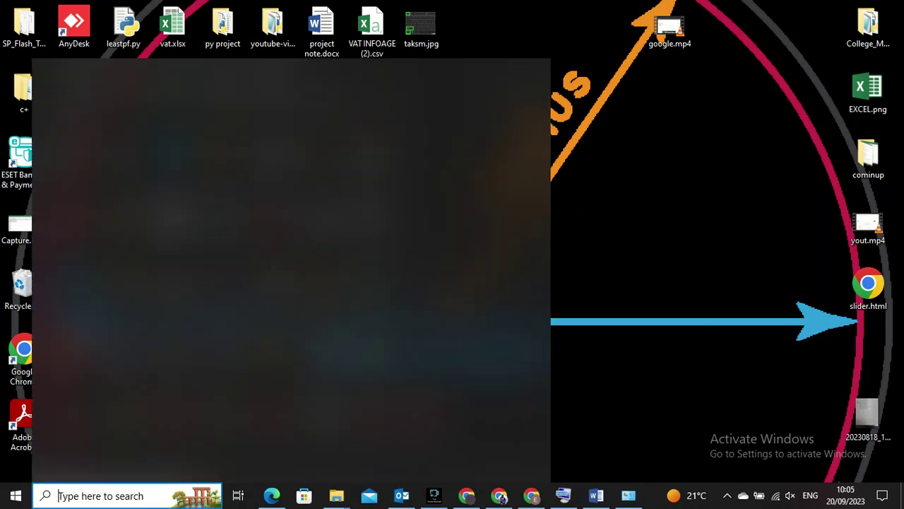
{"action": "type", "text": "cm"}
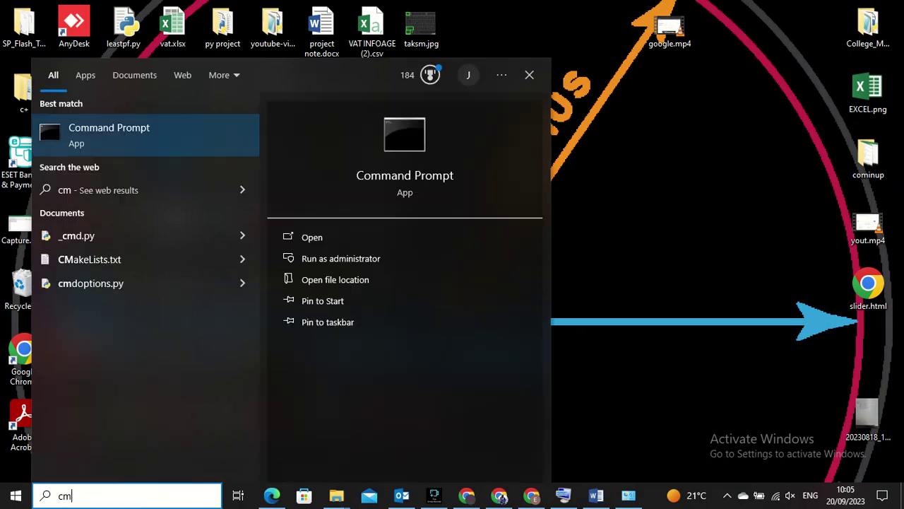
{"action": "left_click", "coordinate": [76, 144]}
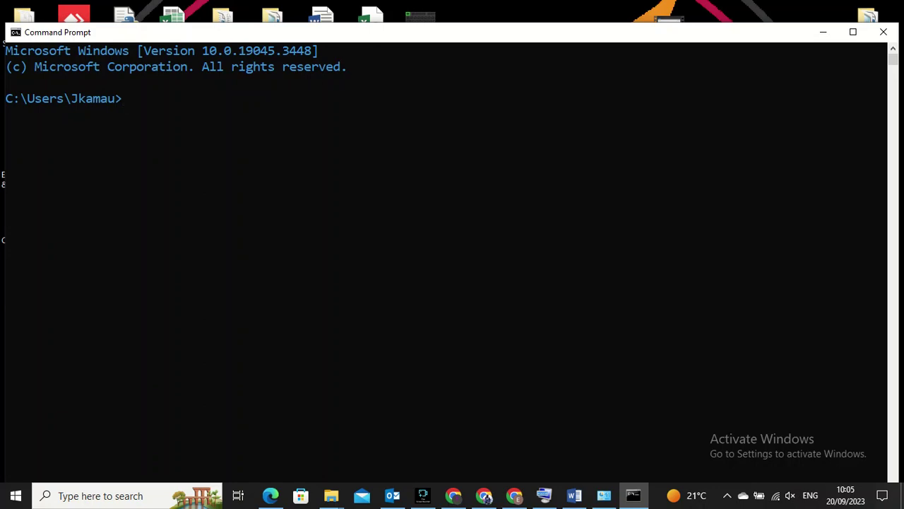
- Launch Task Manager with the command taskmgr, closing it and minimizing Command Prompt when done
{"action": "type", "text": "taskmgr"}
{"action": "key", "text": "Return"}
{"action": "left_click", "coordinate": [409, 239]}
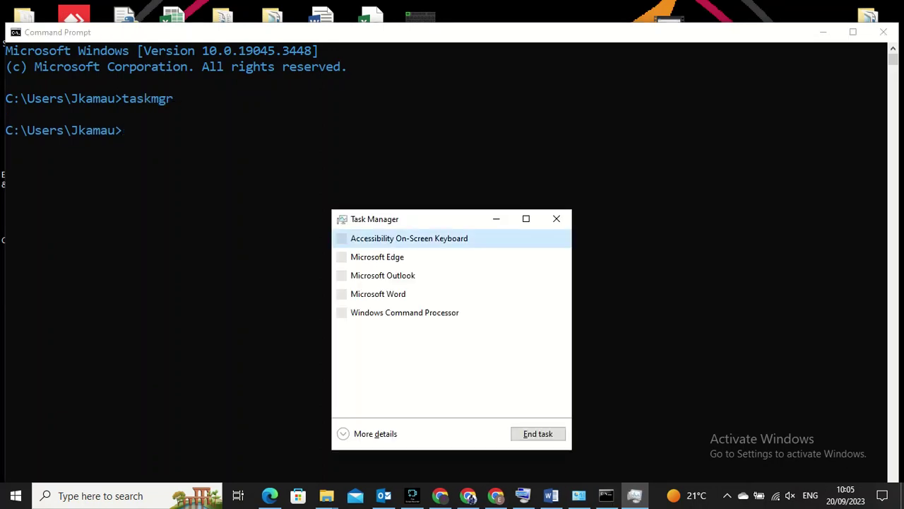
{"action": "left_click", "coordinate": [557, 219]}
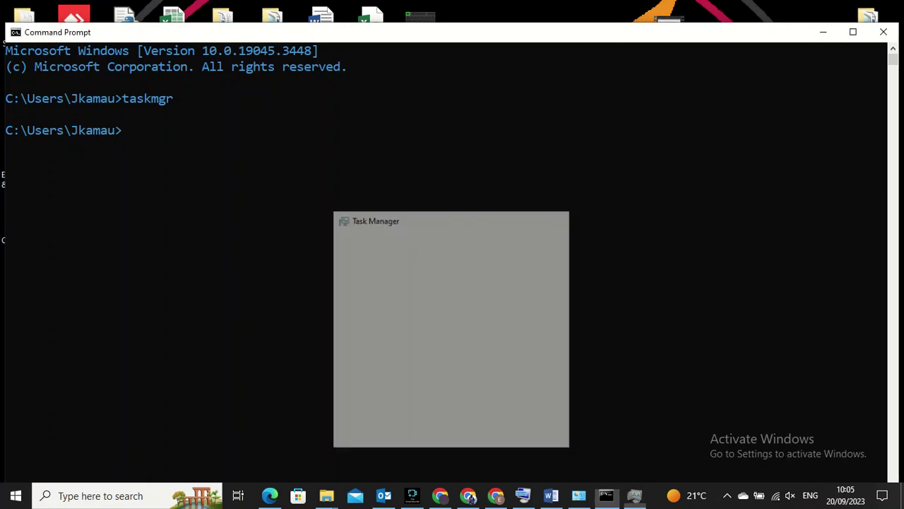
{"action": "left_click", "coordinate": [823, 32]}
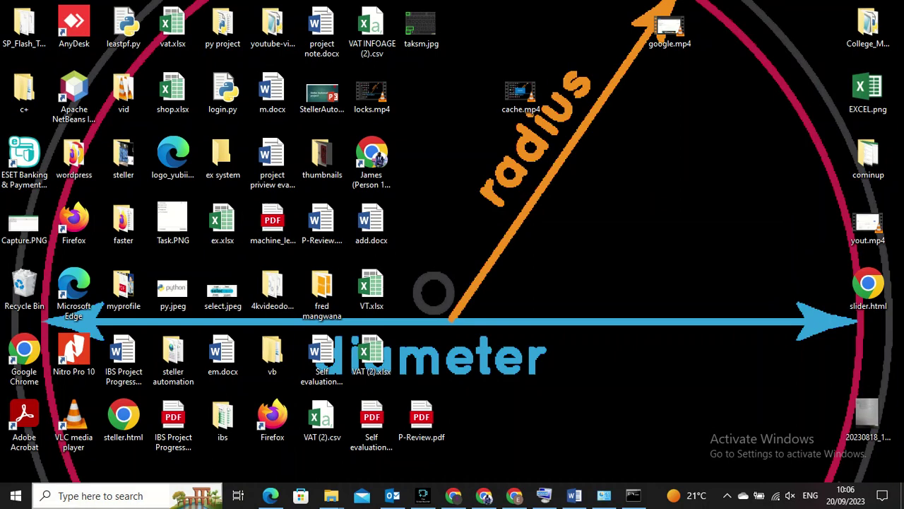
- Search Windows for "task", open the file location of the Task Manager app and maximize that folder window
{"action": "left_click", "coordinate": [100, 496]}
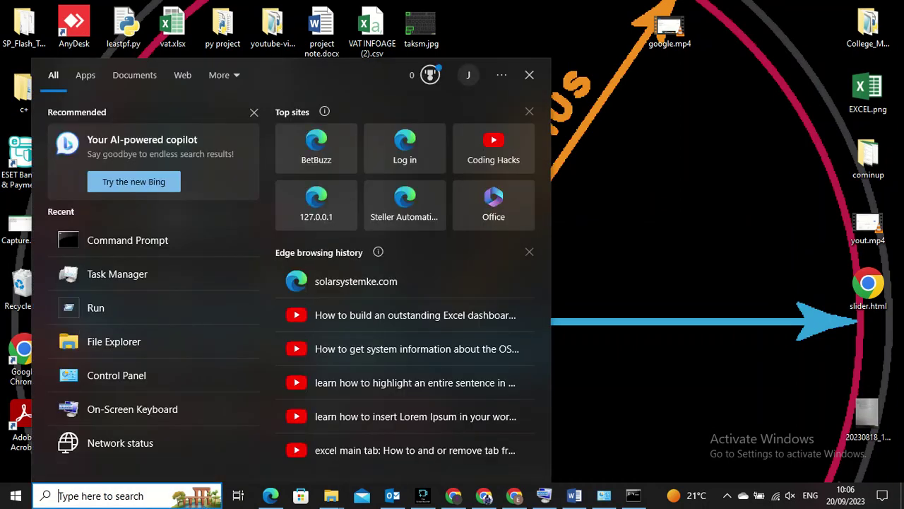
{"action": "type", "text": "task"}
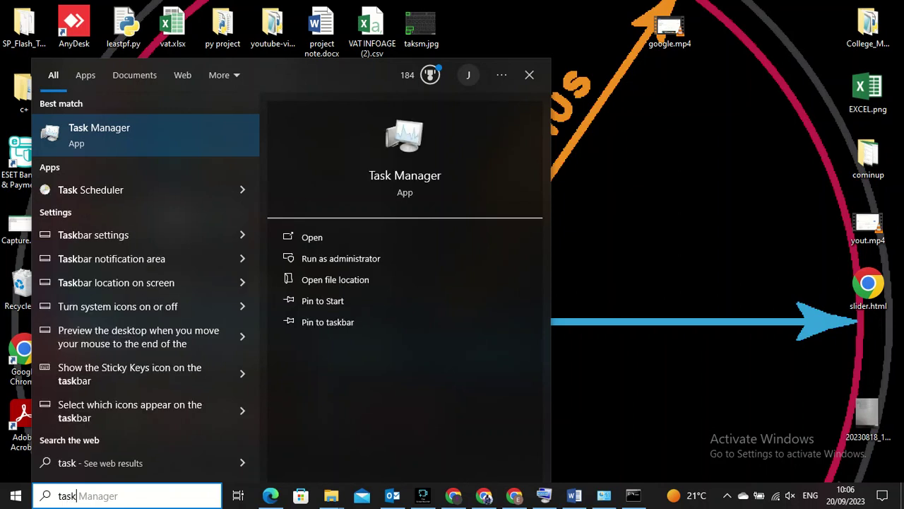
{"action": "right_click", "coordinate": [171, 134]}
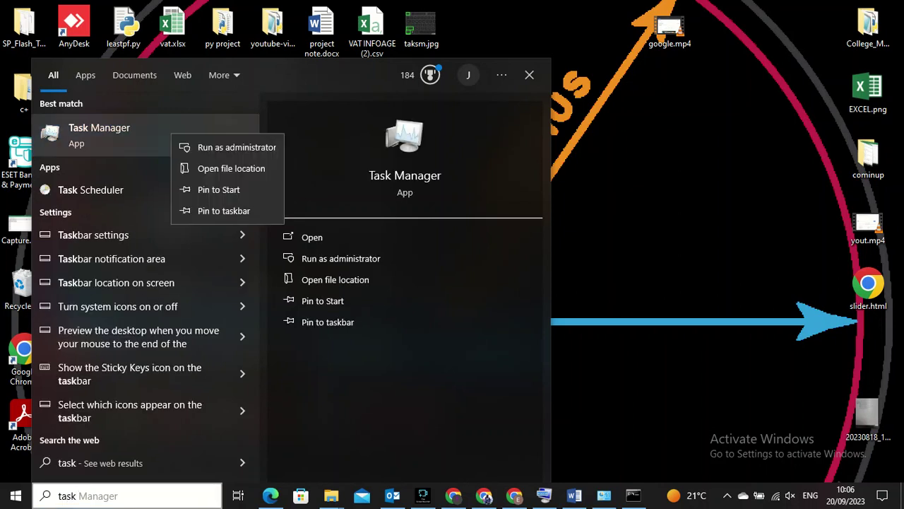
{"action": "left_click", "coordinate": [231, 168]}
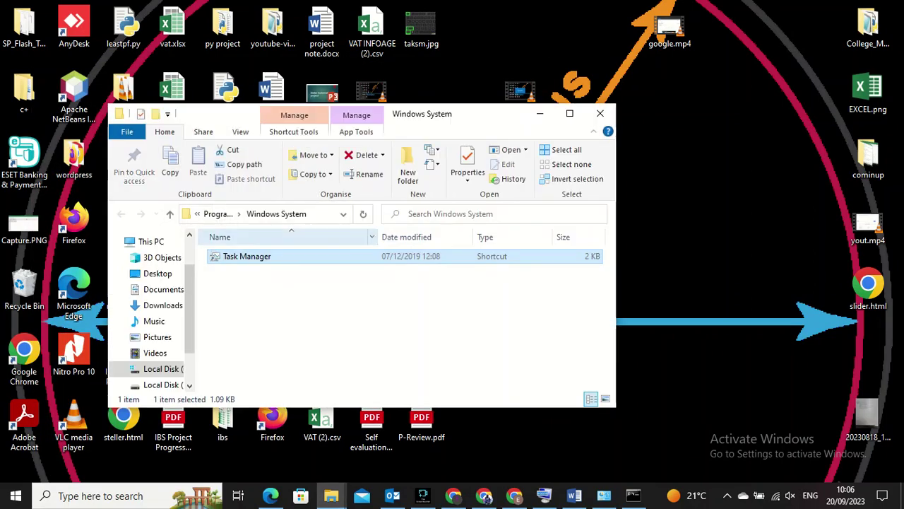
{"action": "left_click", "coordinate": [569, 113]}
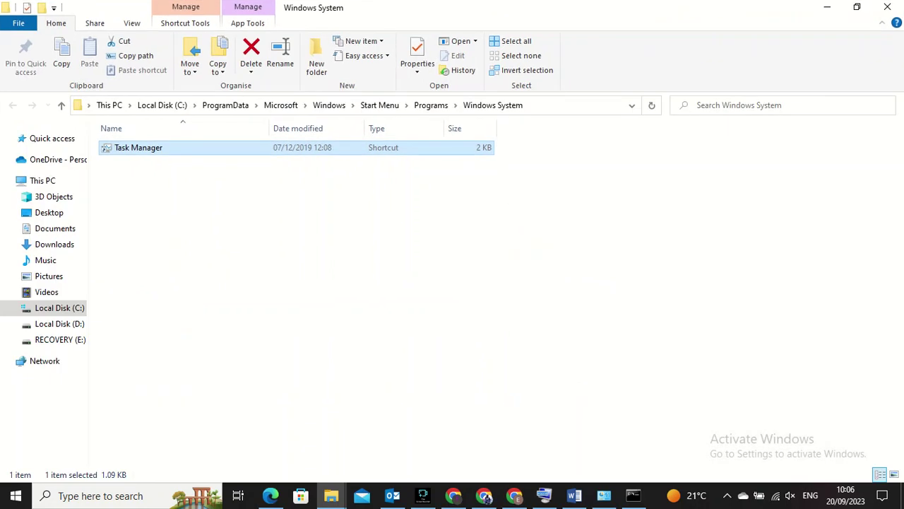
- Create a shortcut of Task Manager from the Windows System folder and accept placing it on the desktop
{"action": "right_click", "coordinate": [152, 148]}
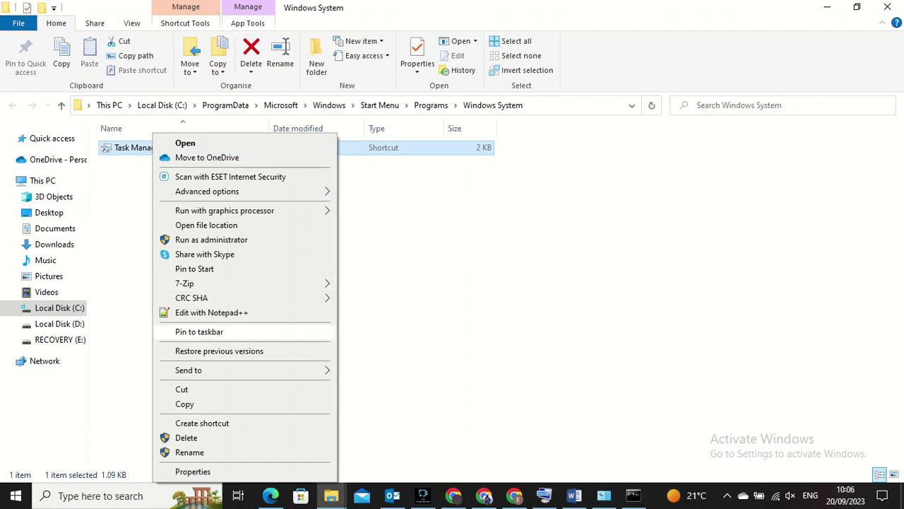
{"action": "left_click", "coordinate": [202, 422]}
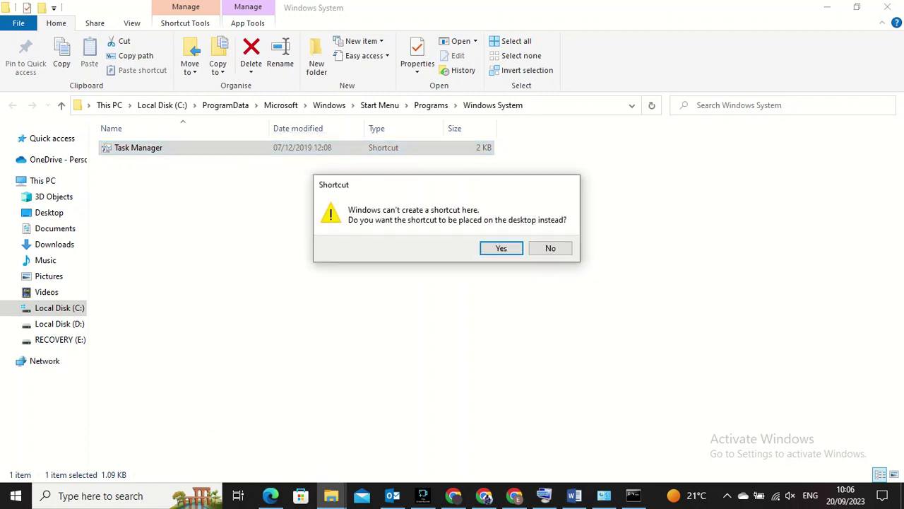
{"action": "left_click", "coordinate": [501, 248]}
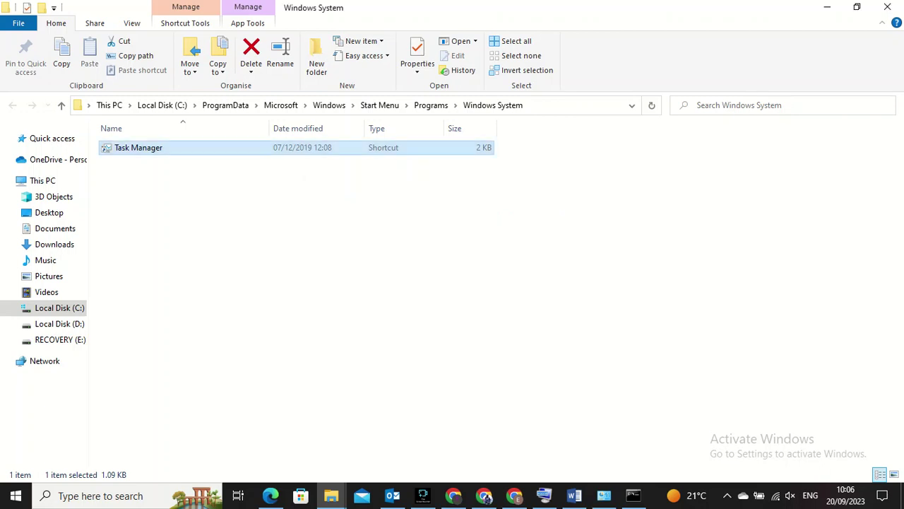
- Minimize the Windows System folder and launch Task Manager from its desktop shortcut, closing it when done
{"action": "left_click", "coordinate": [828, 7]}
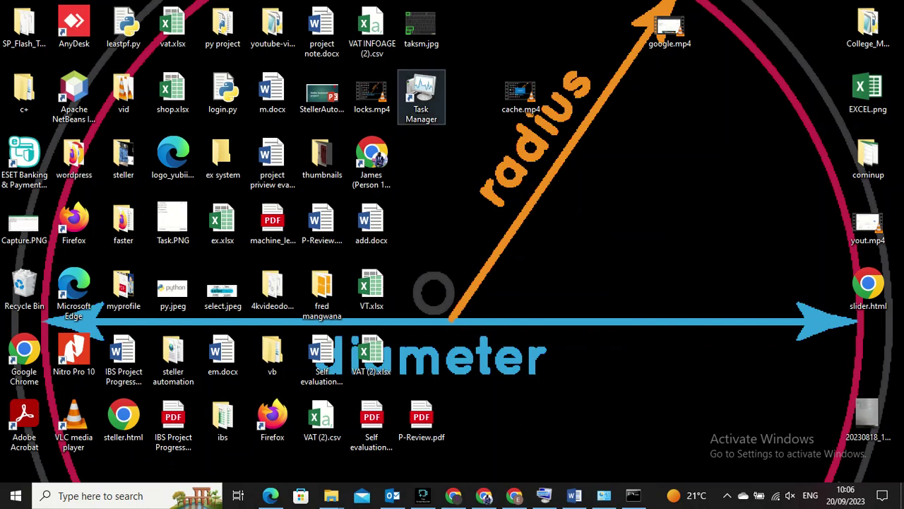
{"action": "double_click", "coordinate": [421, 99]}
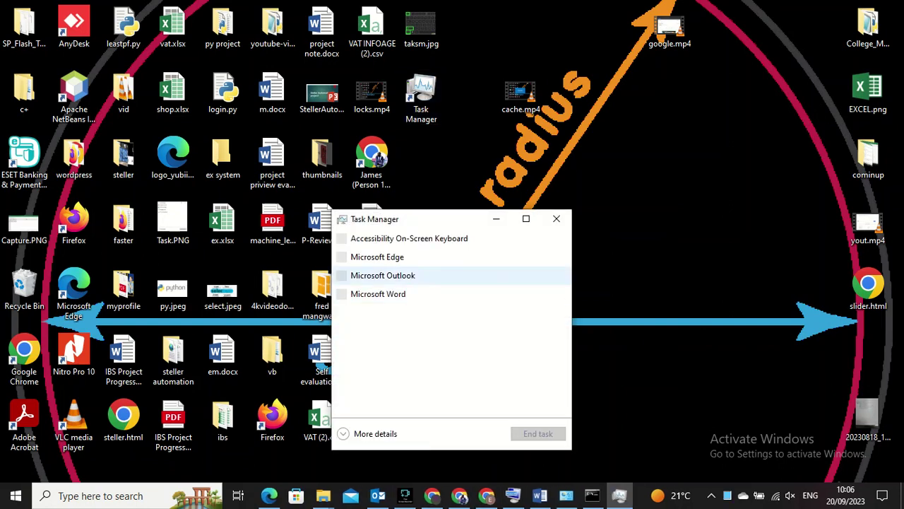
{"action": "left_click", "coordinate": [556, 218]}
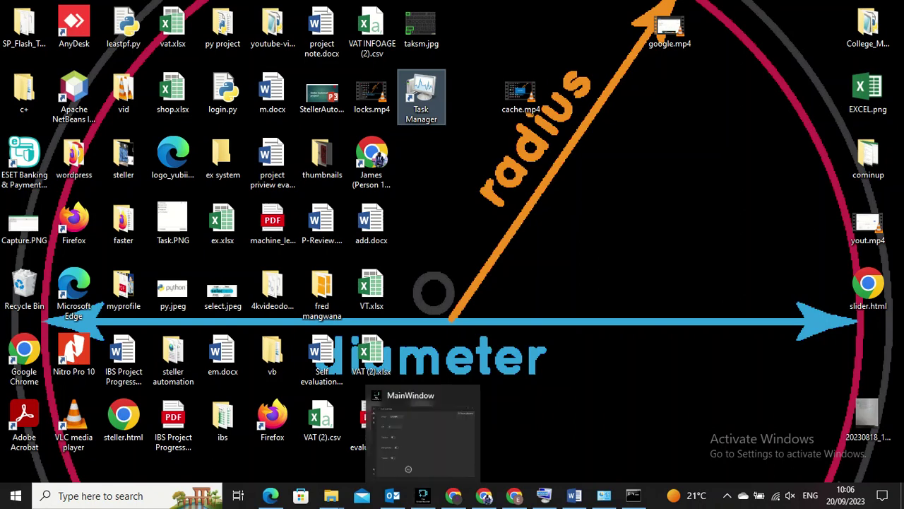
- Check the File Explorer search for "task manager" in Local Disk (C:), and minimize that window when done
{"action": "mouse_move", "coordinate": [331, 495]}
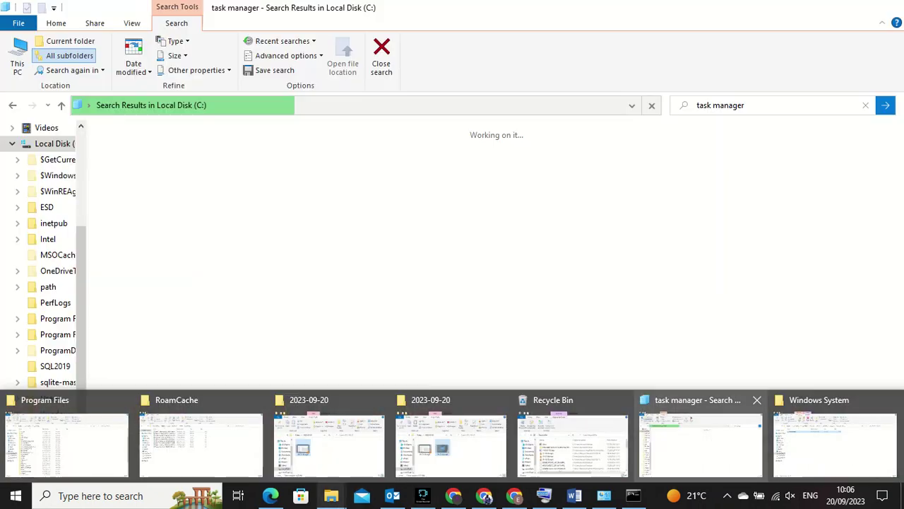
{"action": "left_click", "coordinate": [699, 441]}
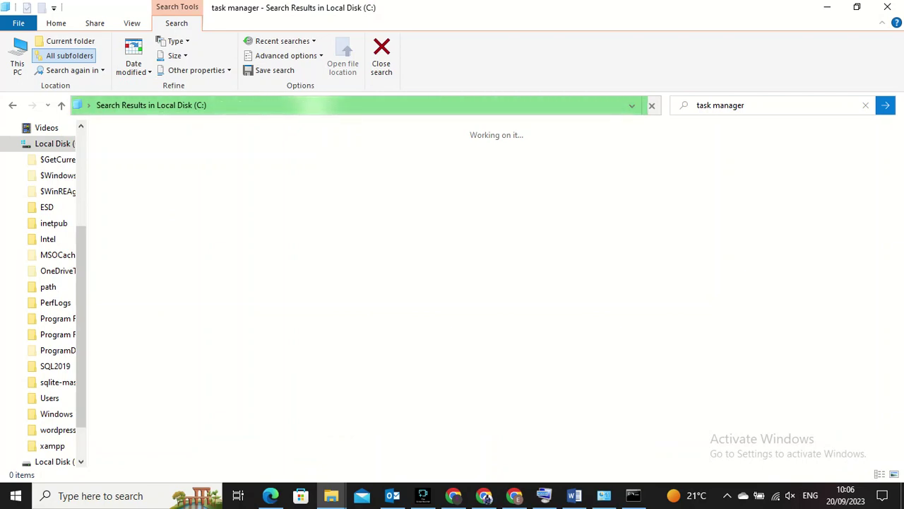
{"action": "left_click", "coordinate": [827, 7]}
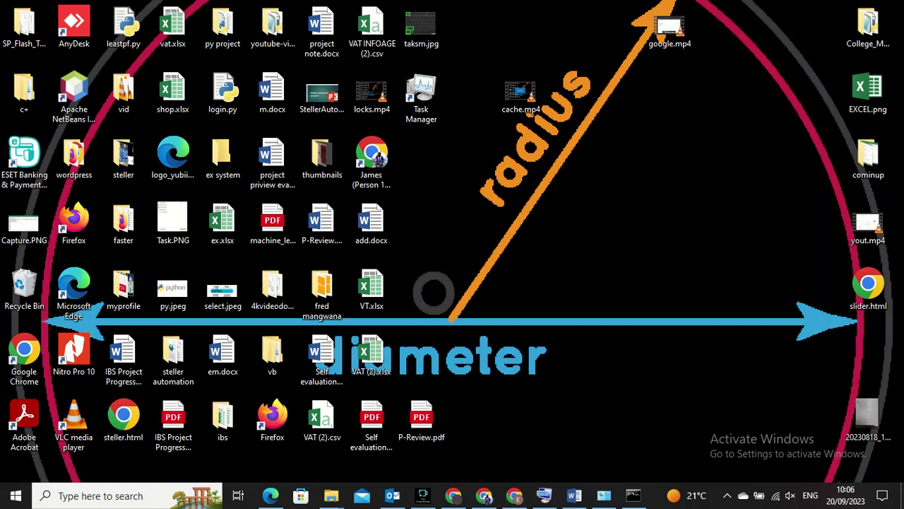
{"action": "left_click", "coordinate": [422, 495]}
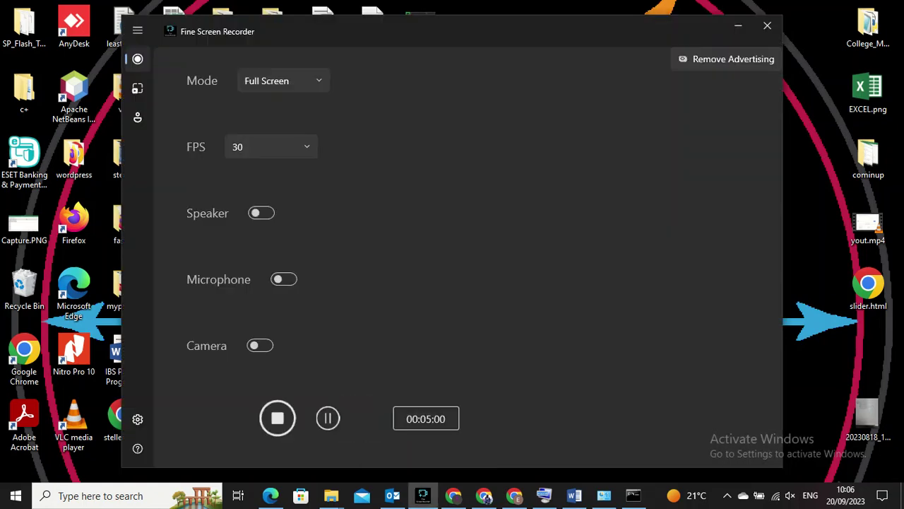